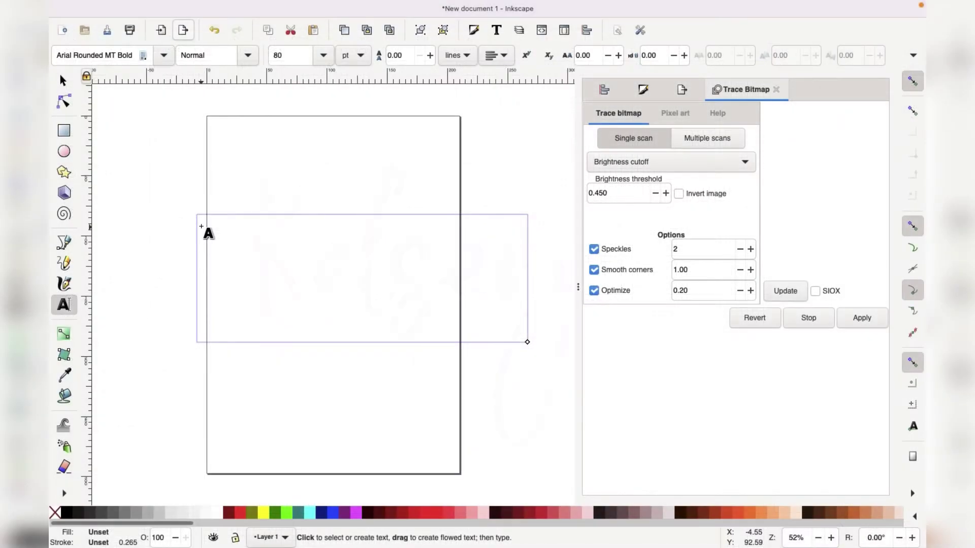
# Type 'Kelsey' in a text frame near the page's top-left, correcting the lowercase k
pyautogui.click(202, 223)
pyautogui.moveTo(184, 213); pyautogui.dragTo(385, 299)
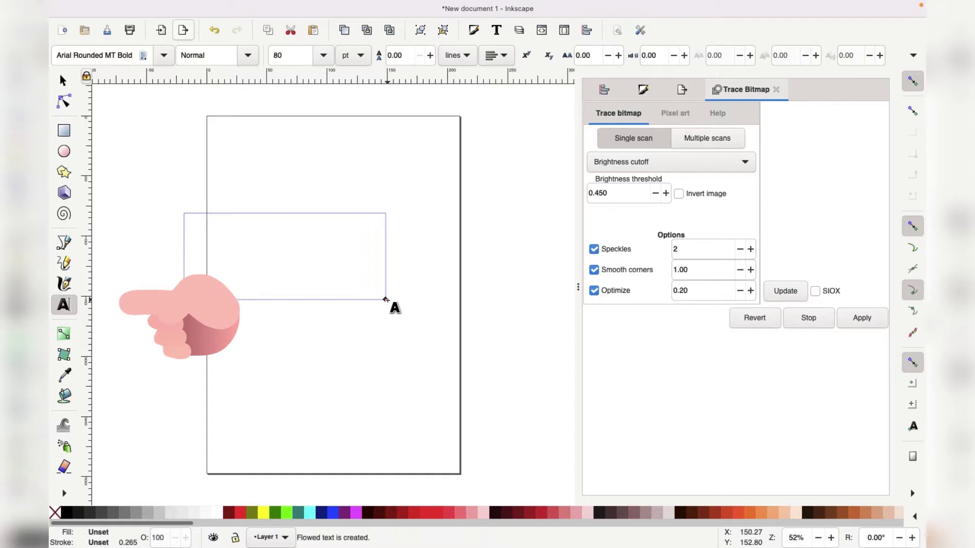
pyautogui.write('k')
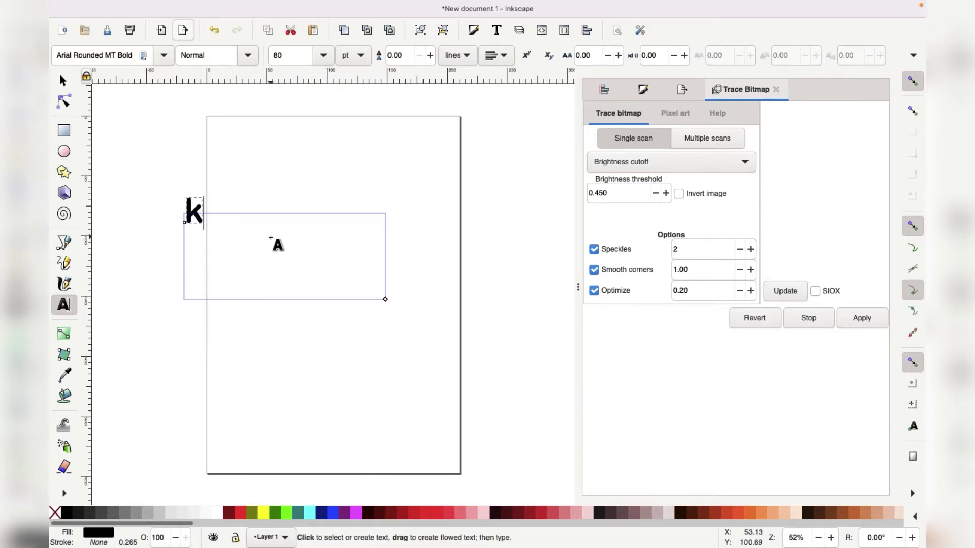
pyautogui.press('BackSpace')
pyautogui.write('Ke')
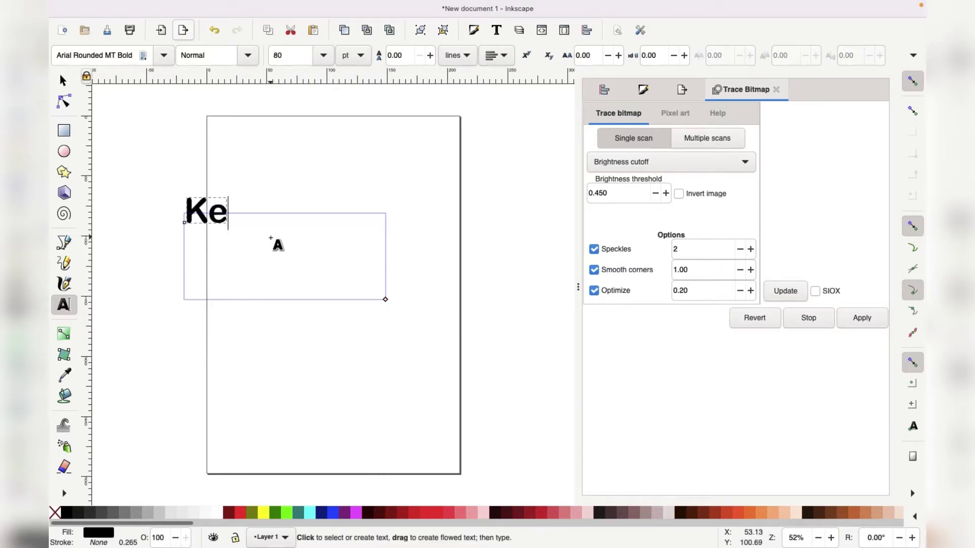
pyautogui.write('lsey')
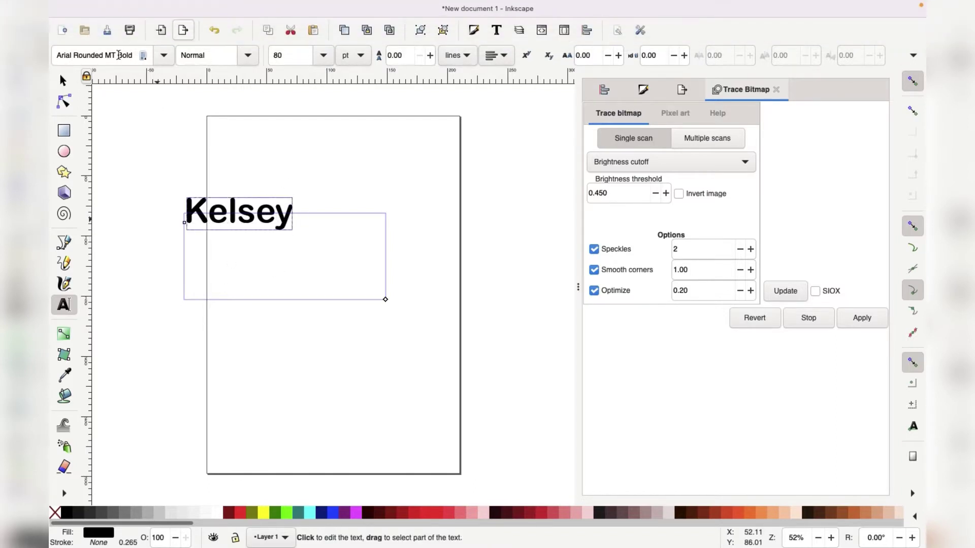
# Set the Kelsey text in the Blown Away script font
pyautogui.doubleClick(192, 216)
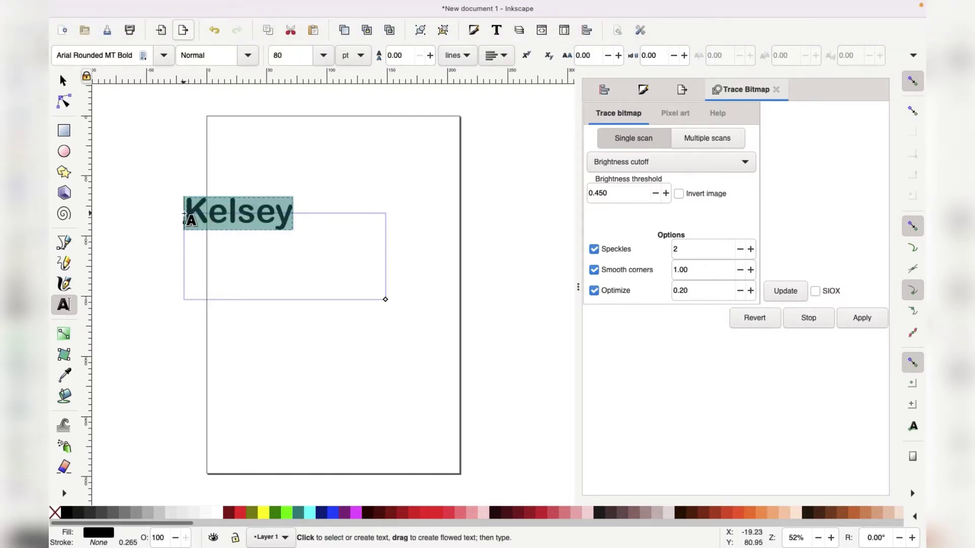
pyautogui.click(164, 55)
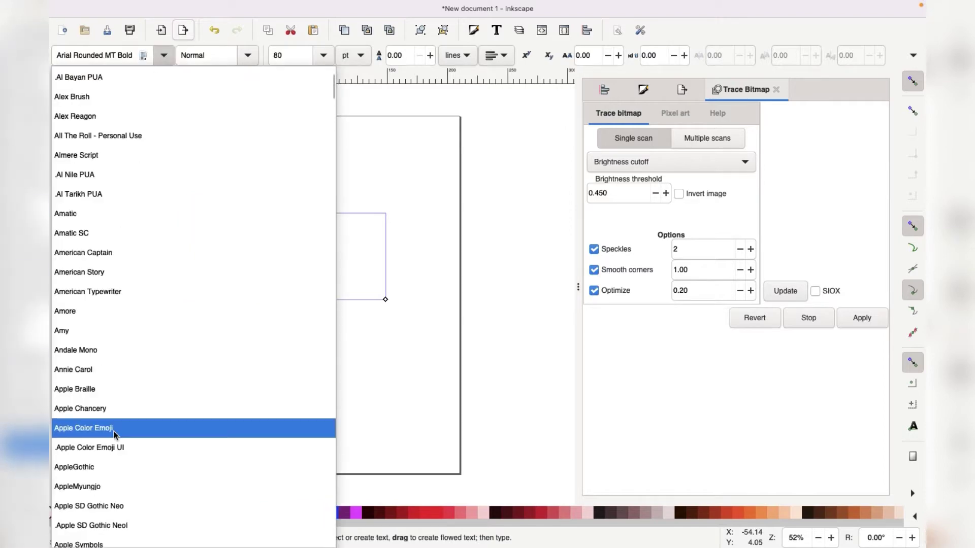
pyautogui.scroll(-15, 113, 431)
pyautogui.scroll(-1, 114, 431)
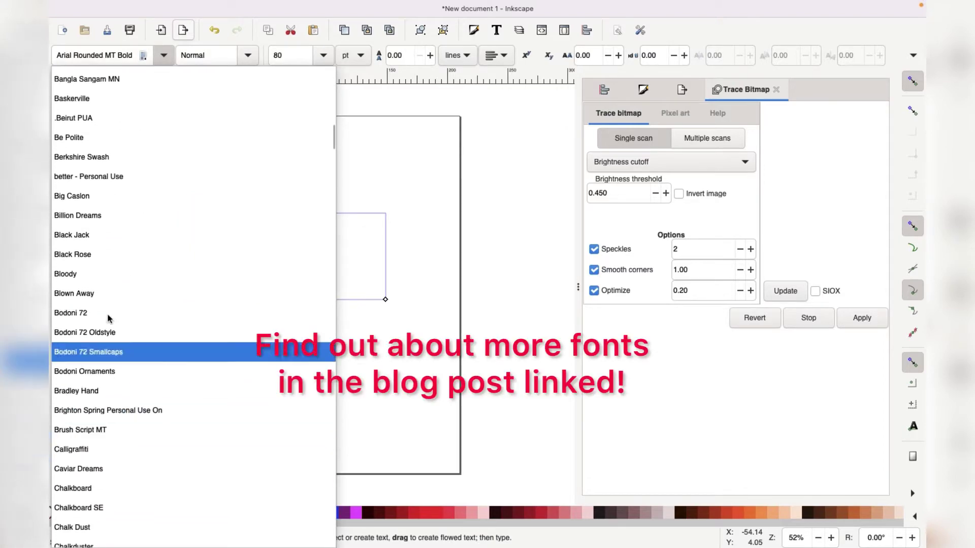
pyautogui.click(76, 294)
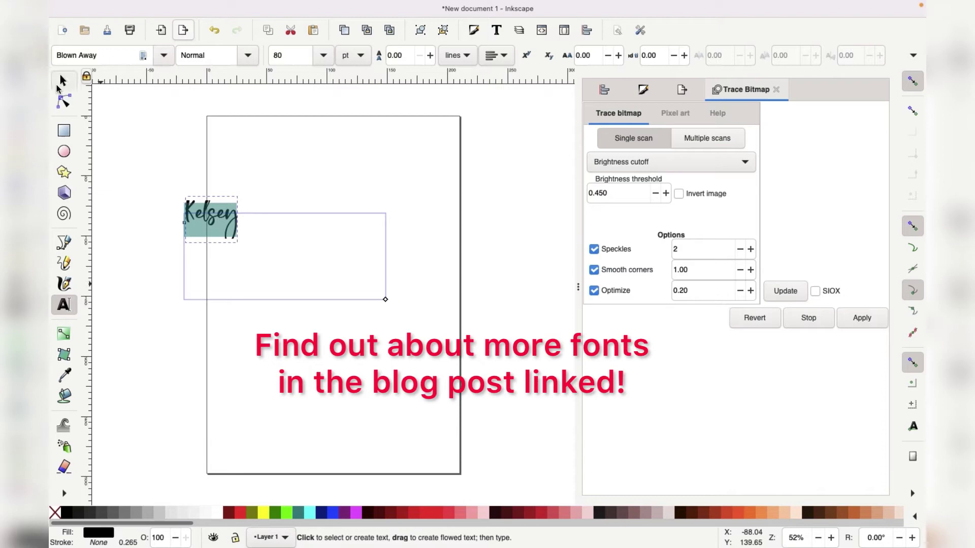
# Move and scale Kelsey up to about 184.6 × 164.9 mm across the page
pyautogui.click(63, 80)
pyautogui.moveTo(213, 221); pyautogui.dragTo(261, 232)
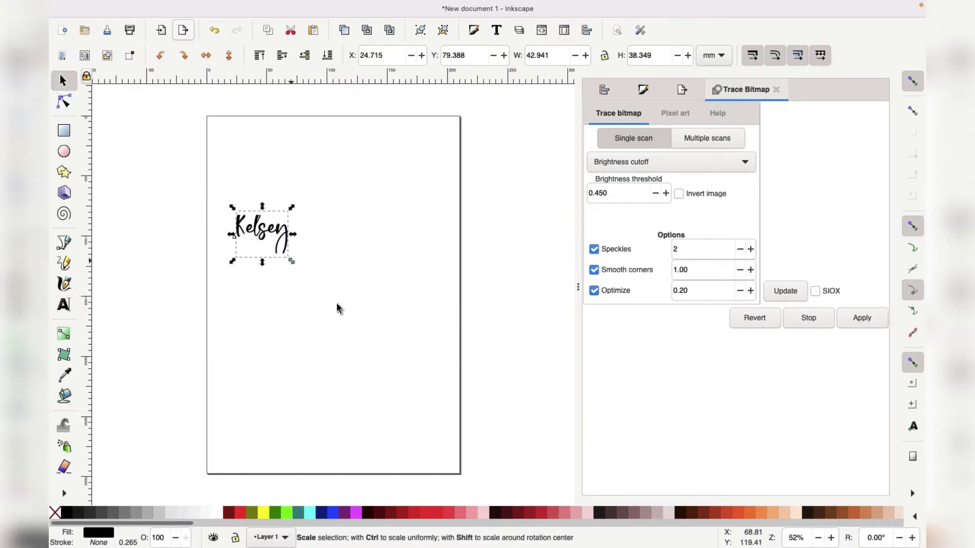
pyautogui.moveTo(336, 303); pyautogui.dragTo(459, 430)
pyautogui.moveTo(384, 299); pyautogui.dragTo(368, 285)
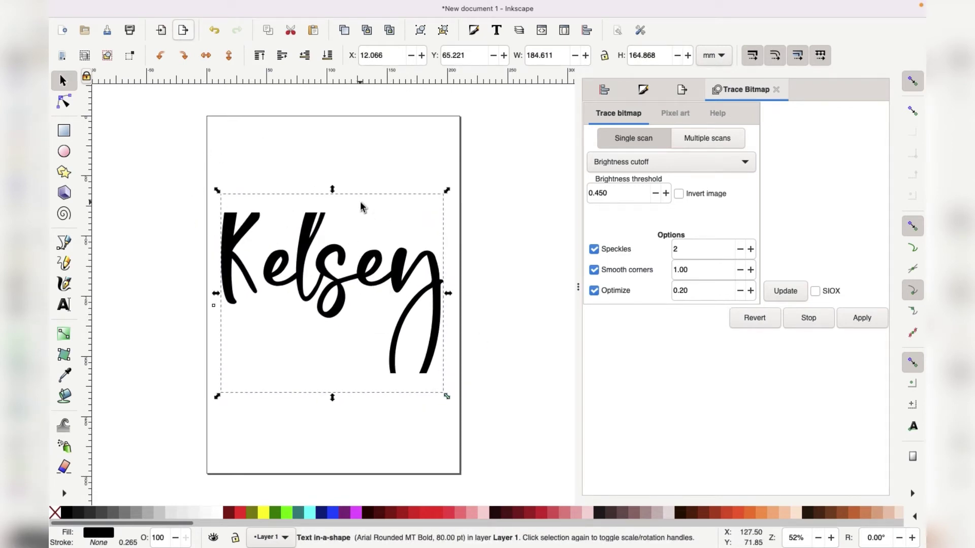
pyautogui.moveTo(273, 3)
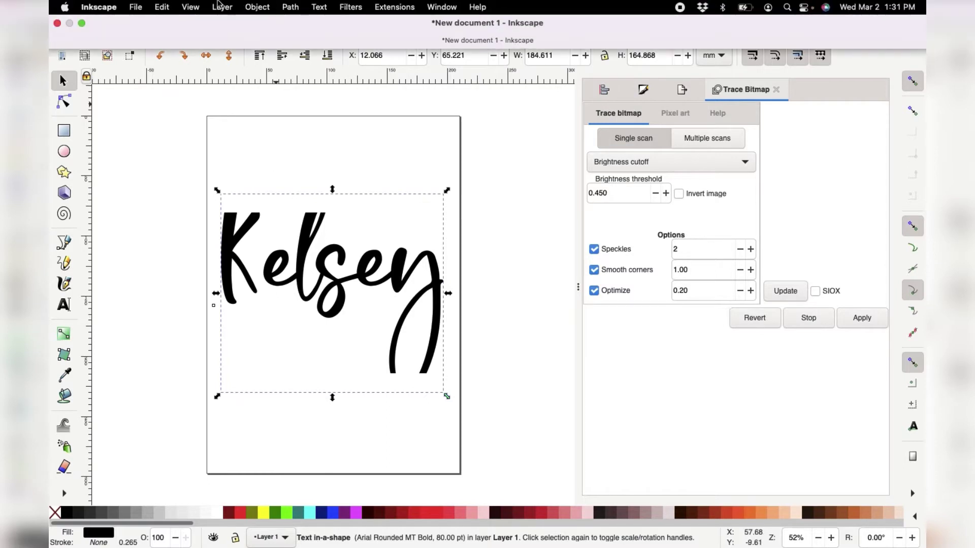
# Save As 'kelsey' on the Desktop with the Inkscape SVG (*.svg) file type
pyautogui.click(135, 7)
pyautogui.click(147, 113)
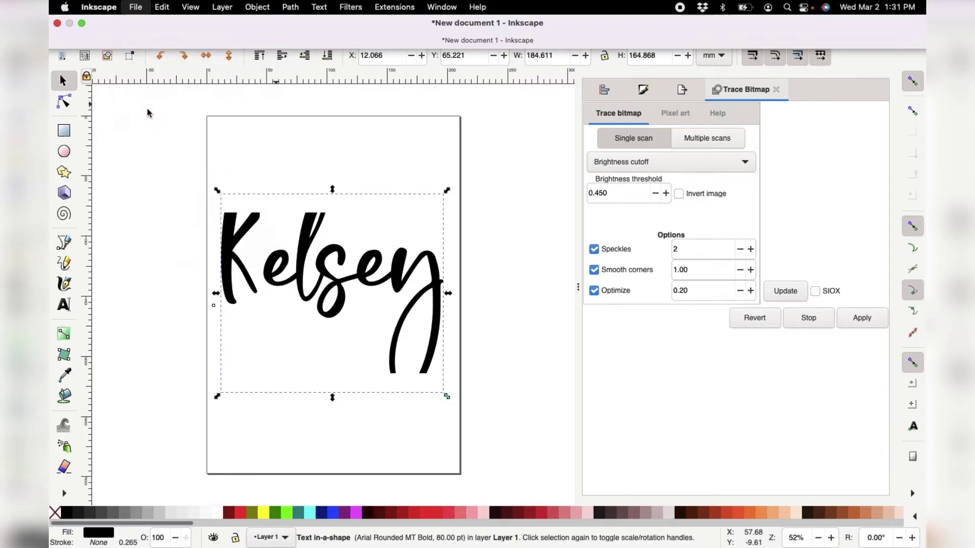
pyautogui.write('kelsey.eps')
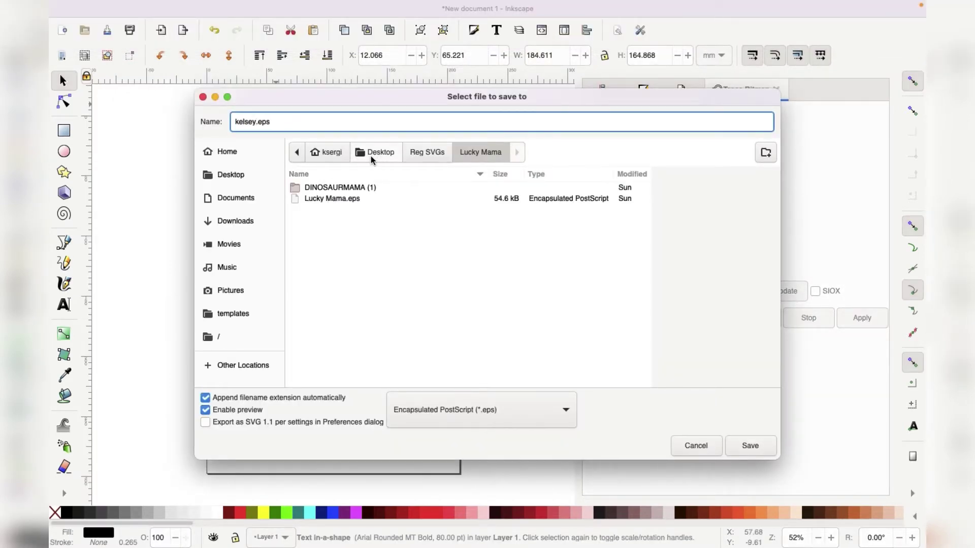
pyautogui.click(371, 156)
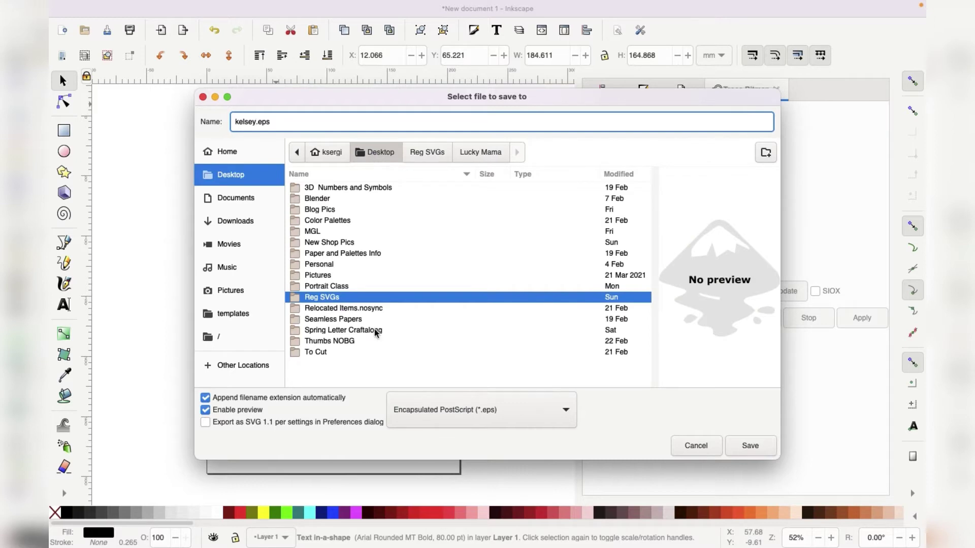
pyautogui.click(569, 415)
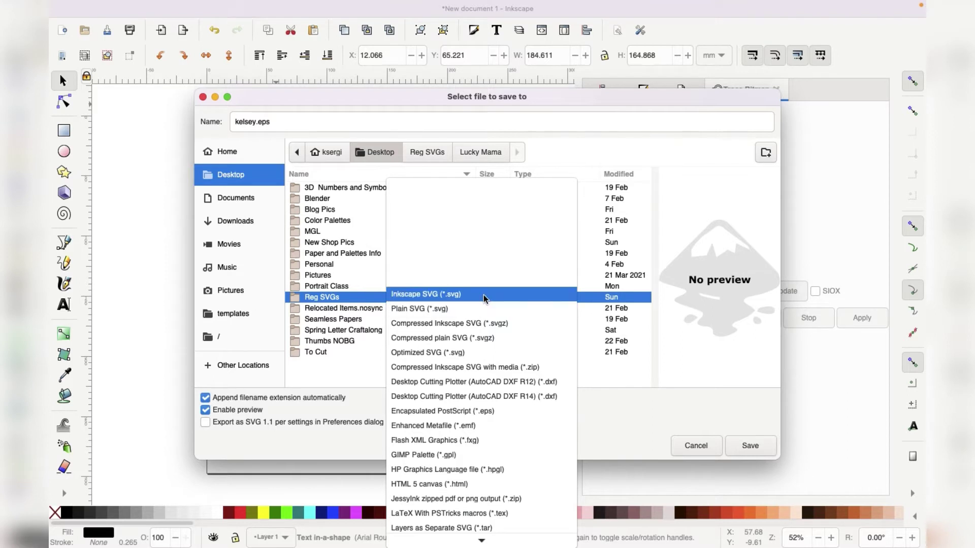
pyautogui.click(483, 295)
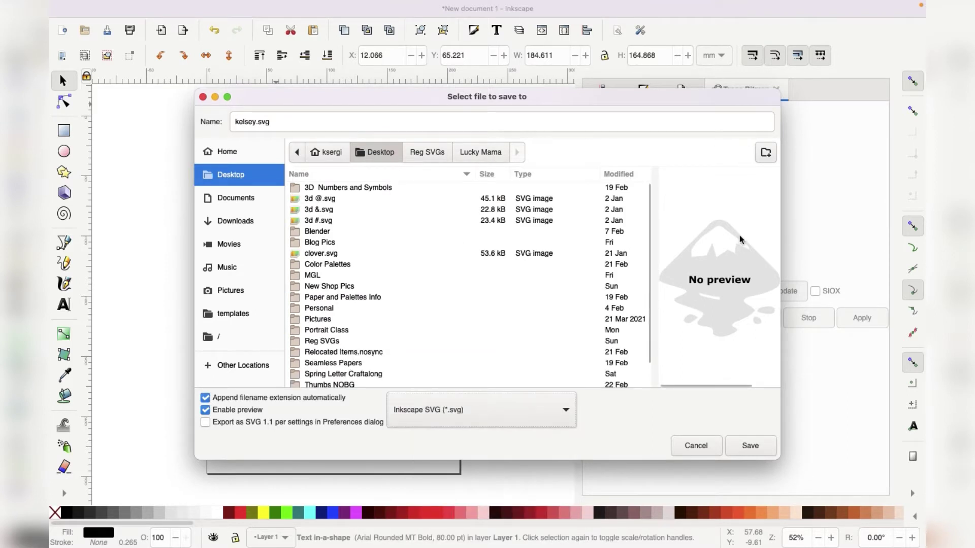
pyautogui.click(254, 122)
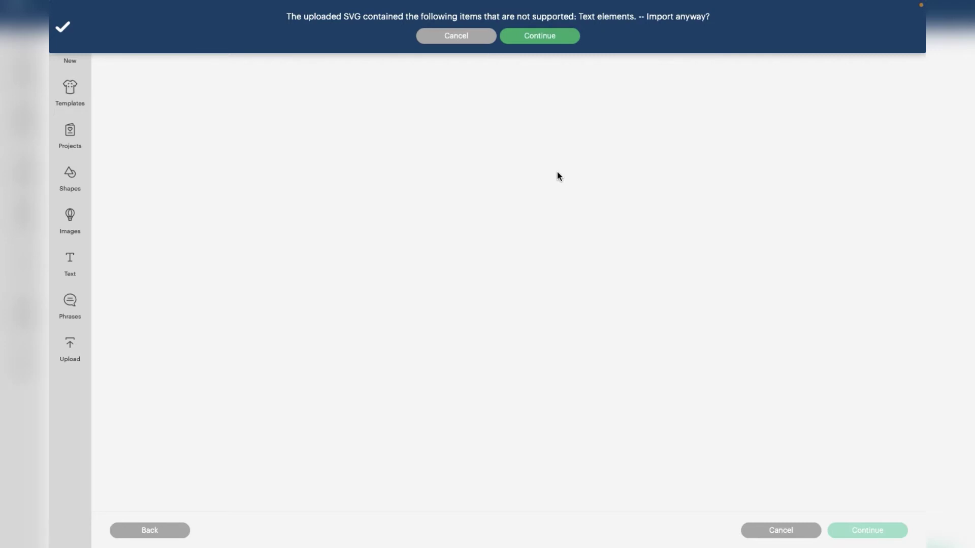
# Accept the unsupported-text warning, upload kelsey1 and add it to the Cricut canvas
pyautogui.click(562, 35)
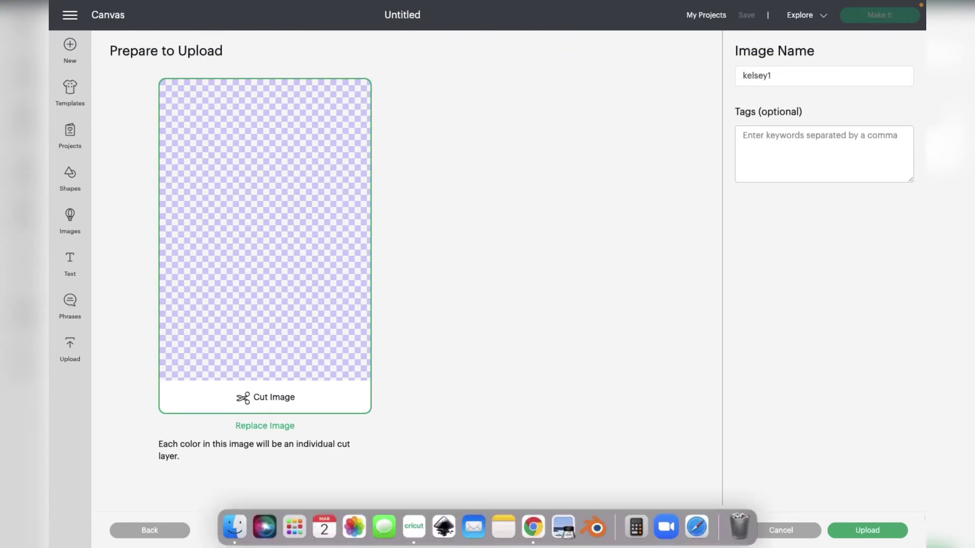
pyautogui.click(866, 529)
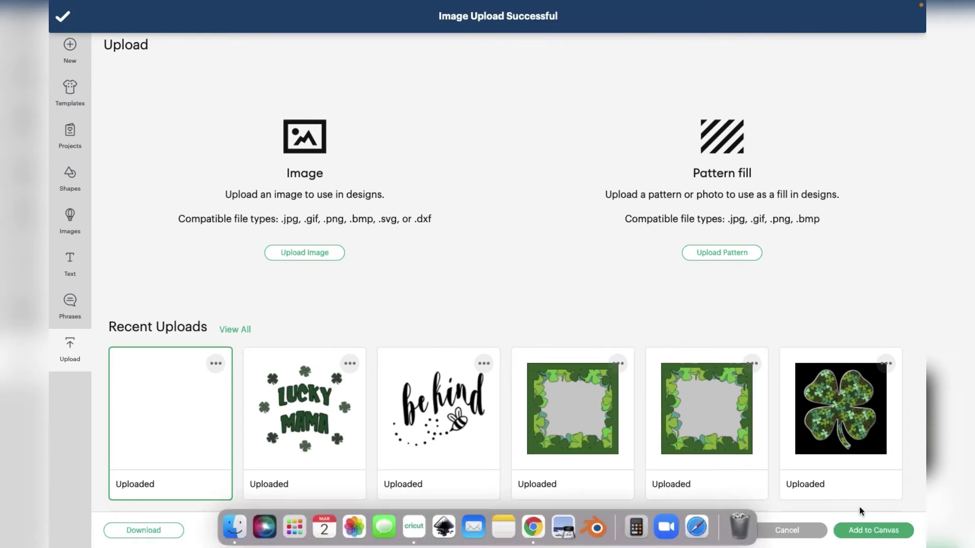
pyautogui.click(868, 531)
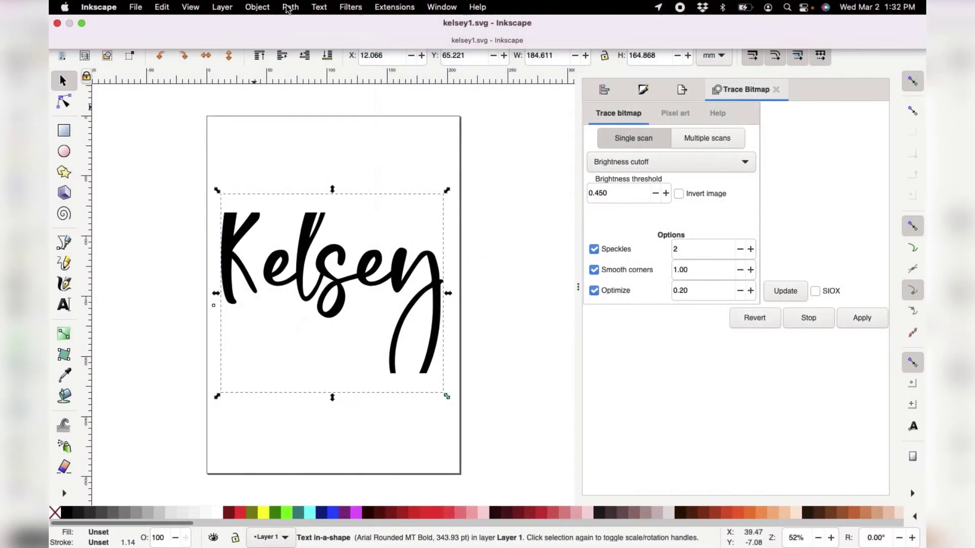
# Convert the Kelsey text to paths and select the resulting letter group
pyautogui.click(287, 7)
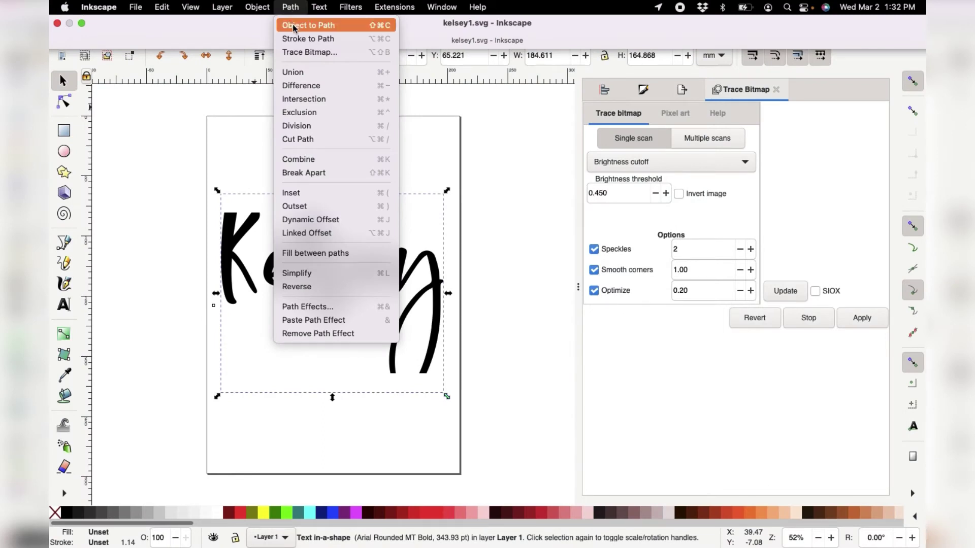
pyautogui.click(293, 25)
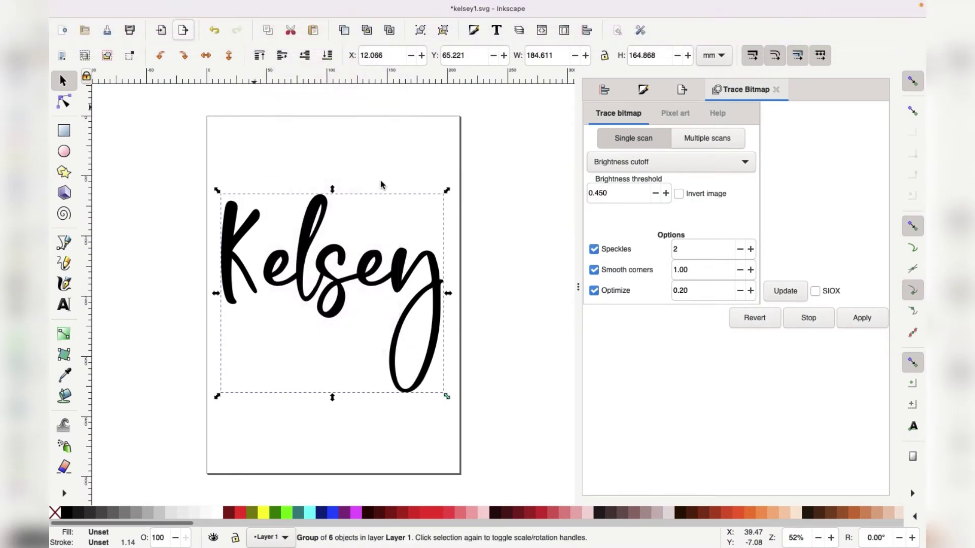
pyautogui.click(174, 297)
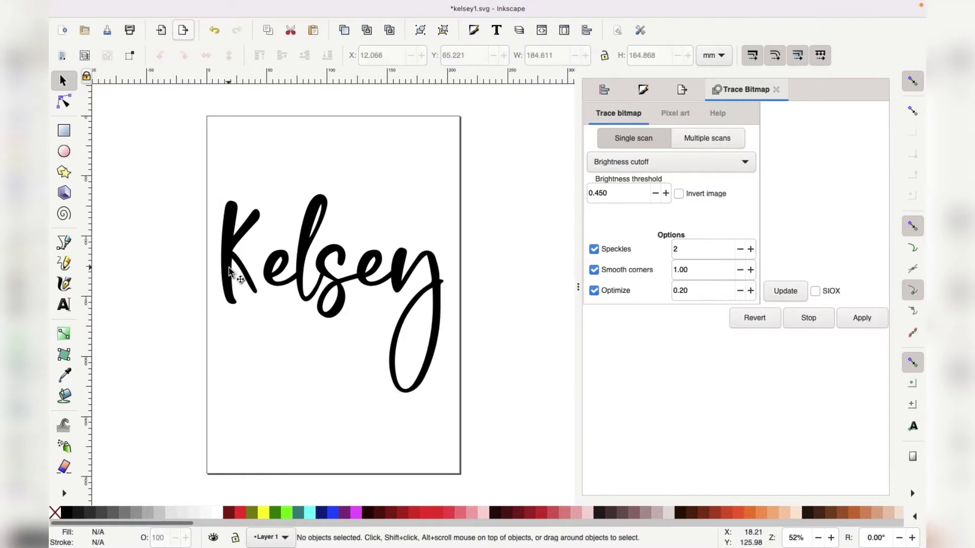
pyautogui.click(232, 268)
# Enter the group and check that K, e, l, s, e and y are separate shapes
pyautogui.doubleClick(239, 259)
pyautogui.click(247, 266)
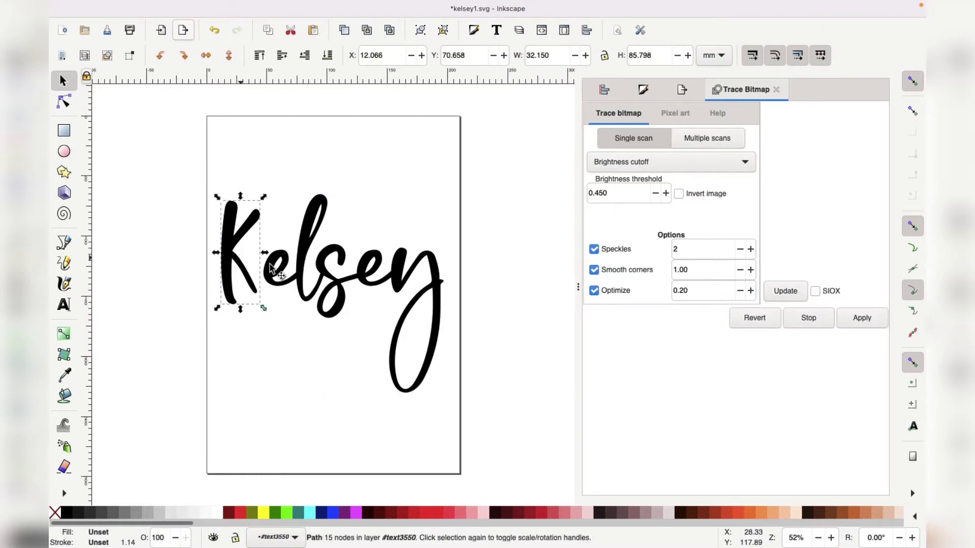
pyautogui.click(277, 269)
pyautogui.click(316, 234)
pyautogui.click(335, 292)
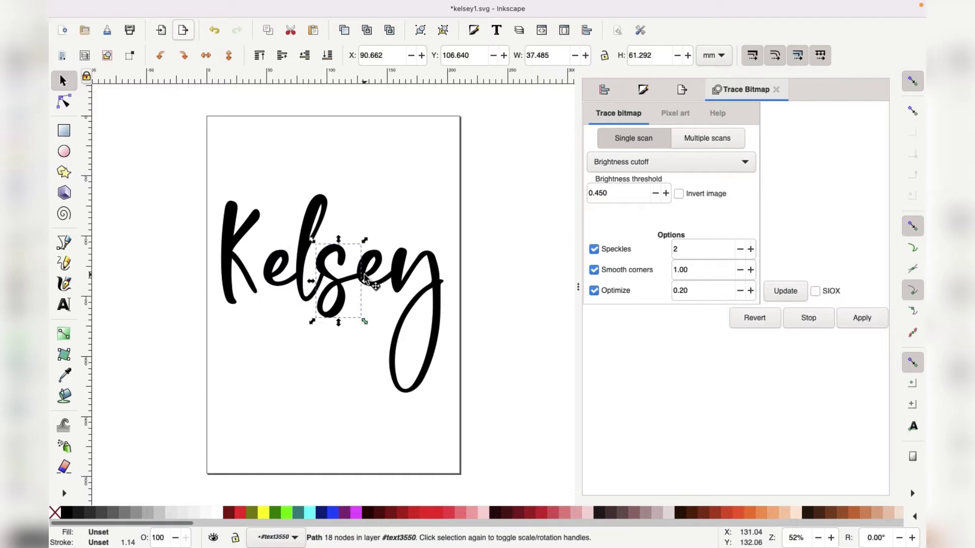
pyautogui.click(375, 281)
pyautogui.click(417, 286)
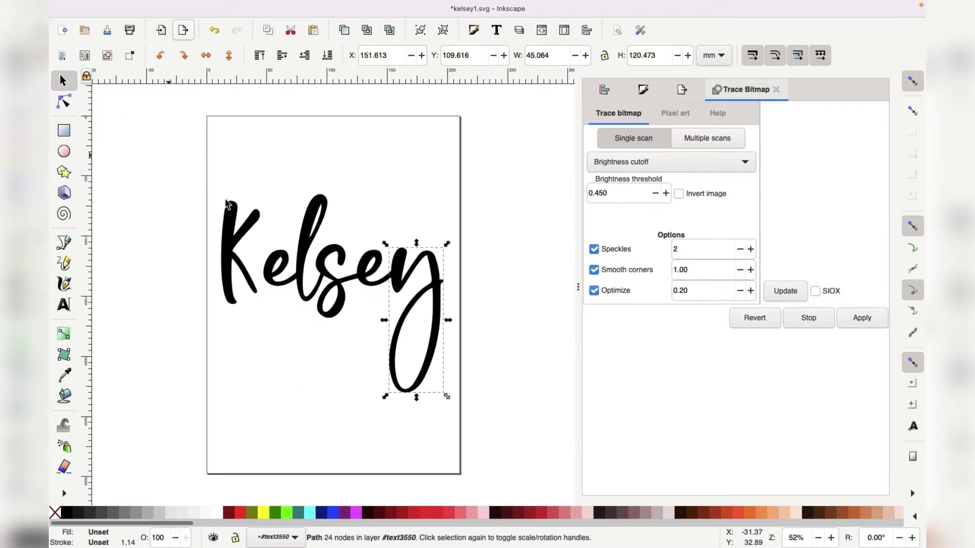
pyautogui.moveTo(168, 155); pyautogui.dragTo(509, 449)
# Test-move the K, undo it, then rubber-band select all six letters
pyautogui.click(258, 279)
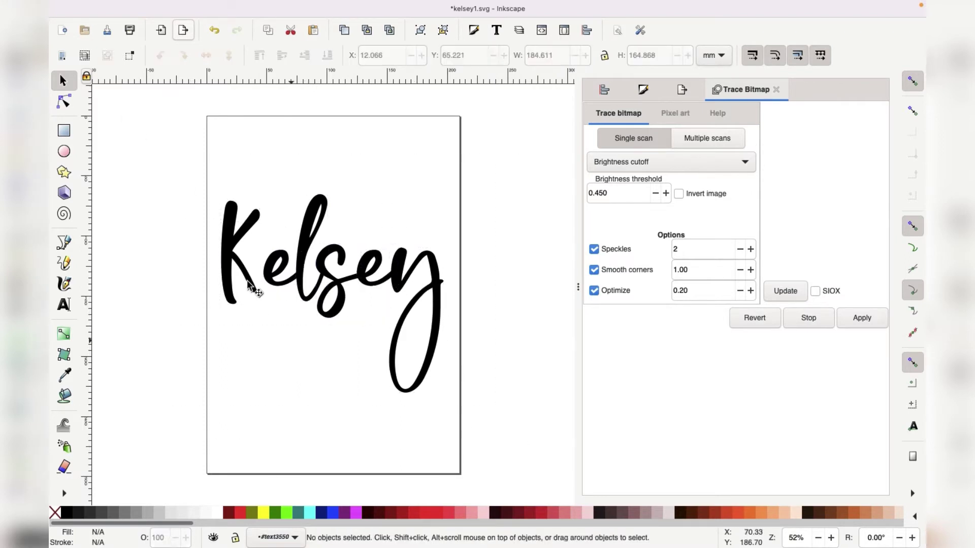
pyautogui.click(253, 267)
pyautogui.moveTo(245, 264); pyautogui.dragTo(259, 260)
pyautogui.hotkey('ctrl', 'z')
pyautogui.hotkey('ctrl', 'shift', 'z')
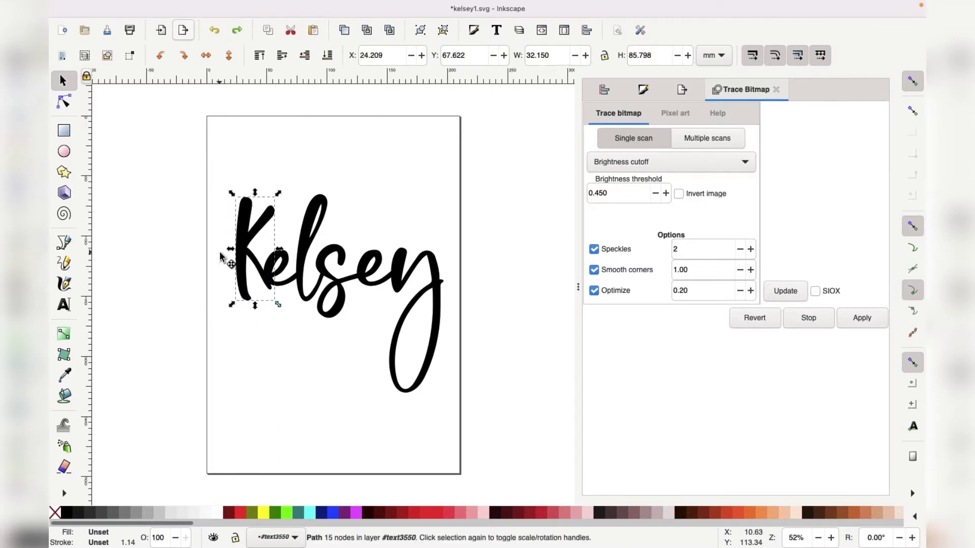
pyautogui.hotkey('ctrl', 'z')
pyautogui.moveTo(169, 133); pyautogui.dragTo(458, 397)
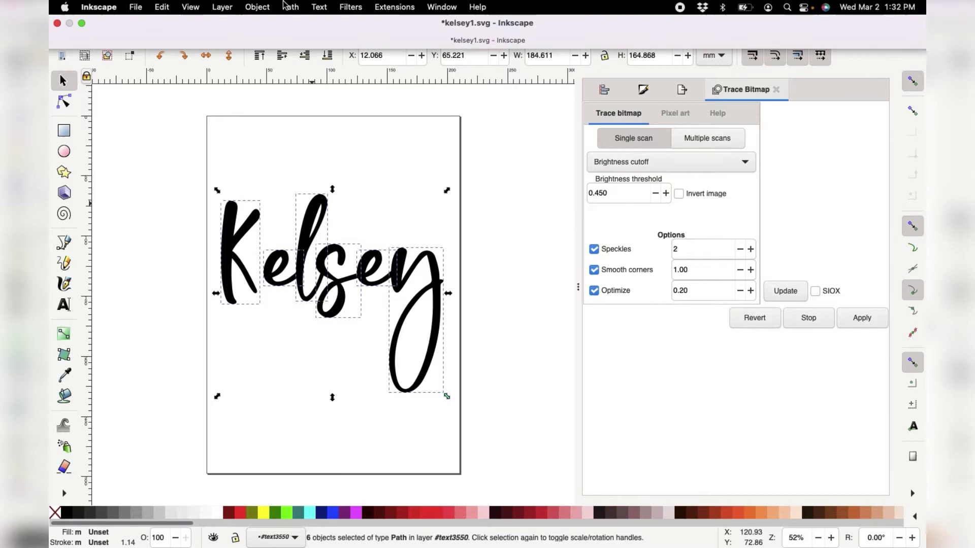
# Union the six letters into one 103-node path and briefly inspect its nodes
pyautogui.click(257, 5)
pyautogui.moveTo(300, 6)
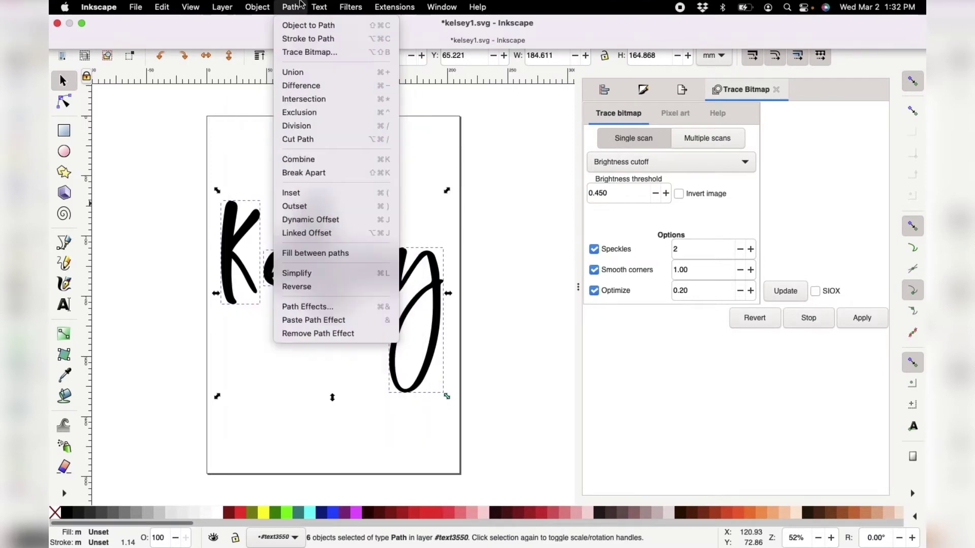
pyautogui.click(300, 74)
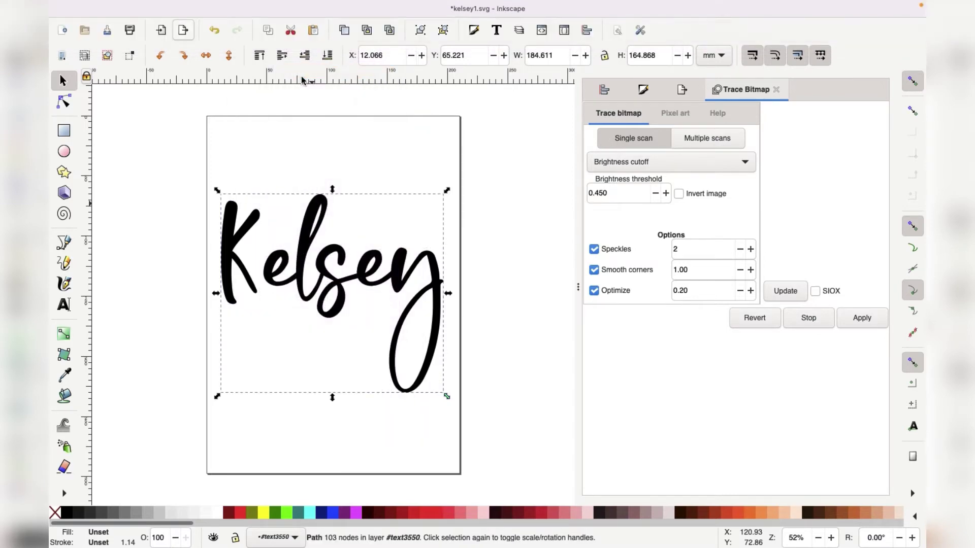
pyautogui.click(69, 104)
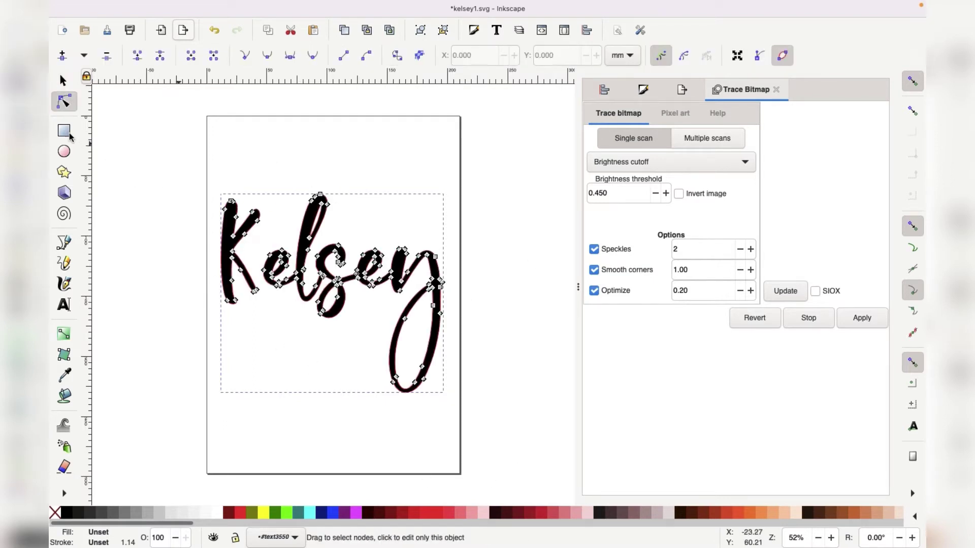
pyautogui.click(63, 81)
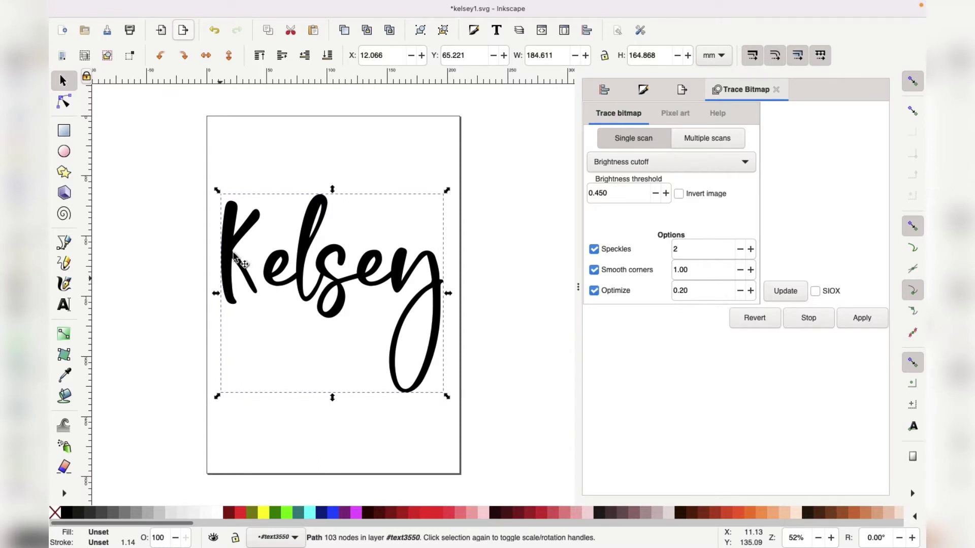
# Duplicate the merged Kelsey path and drag the original and copy apart
pyautogui.rightClick(302, 259)
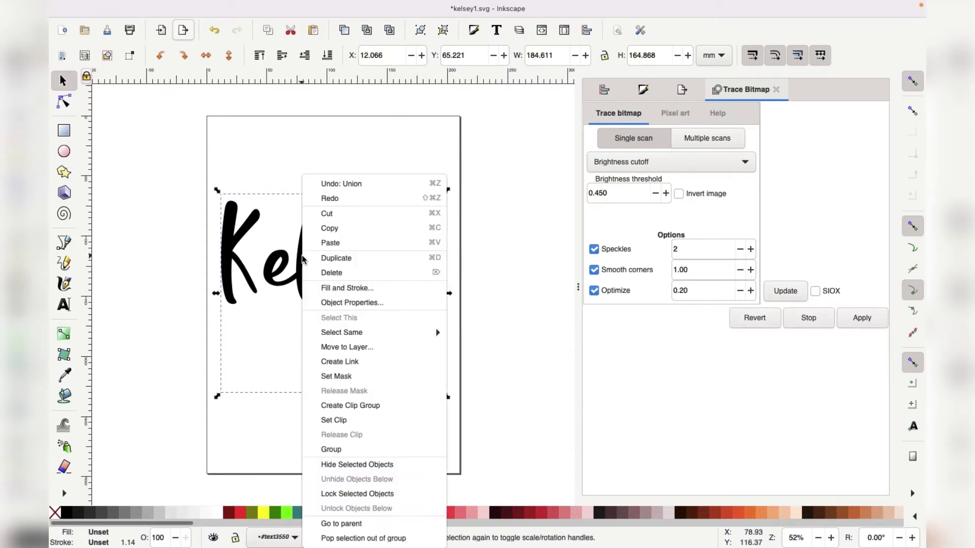
pyautogui.click(374, 262)
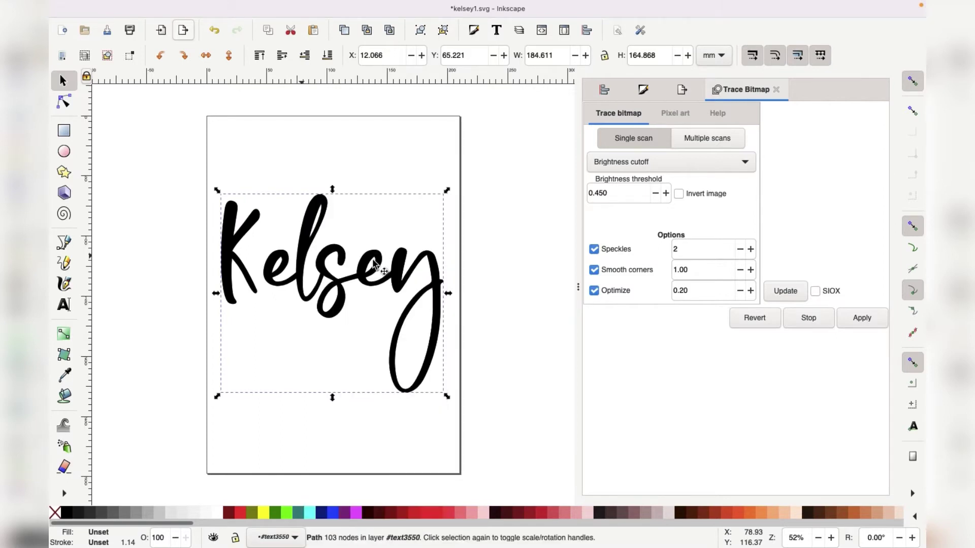
pyautogui.click(381, 311)
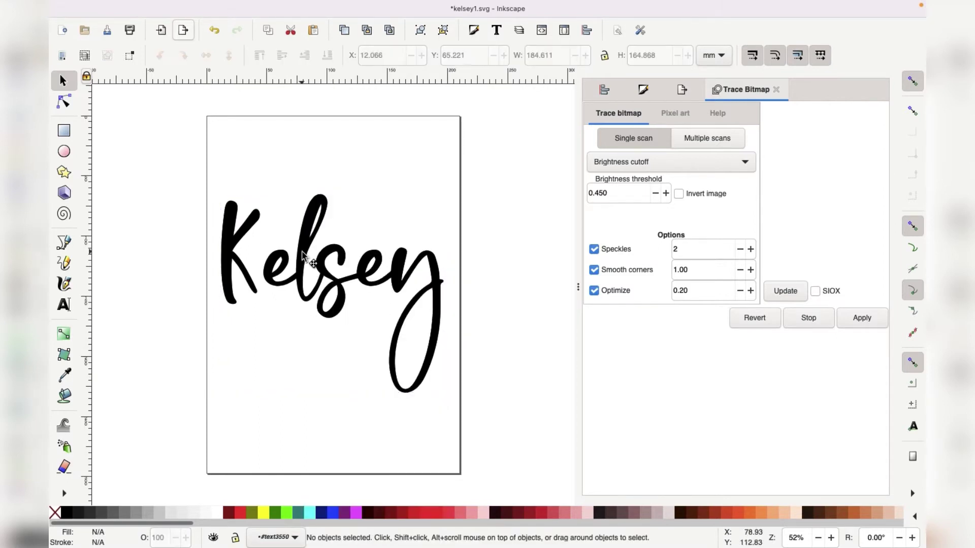
pyautogui.click(302, 254)
pyautogui.moveTo(302, 253); pyautogui.dragTo(337, 281)
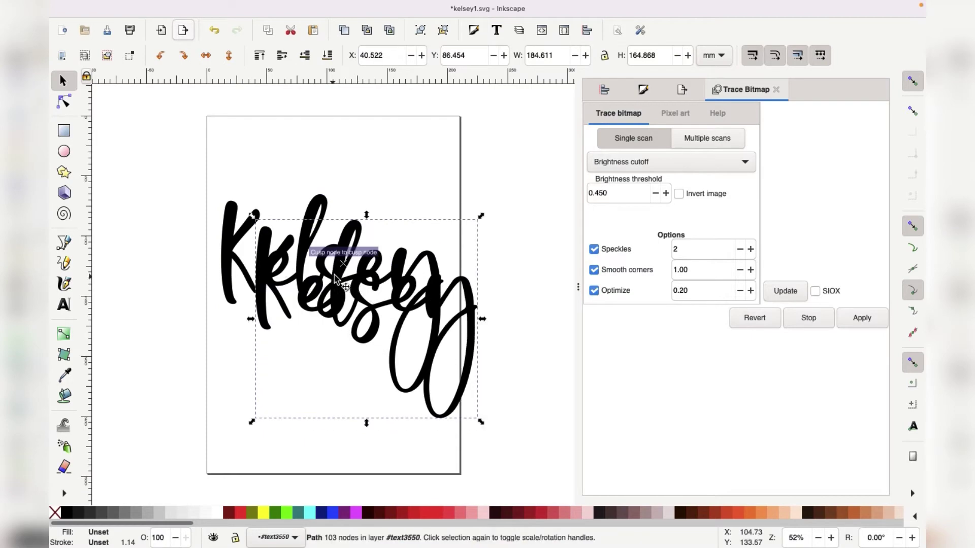
pyautogui.moveTo(294, 349); pyautogui.dragTo(358, 248)
pyautogui.press('Escape')
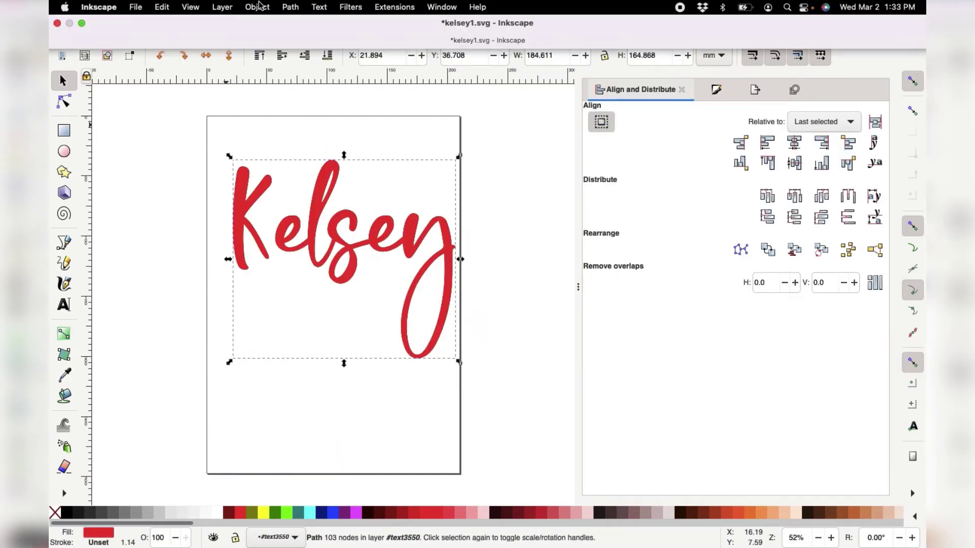
pyautogui.click(258, 6)
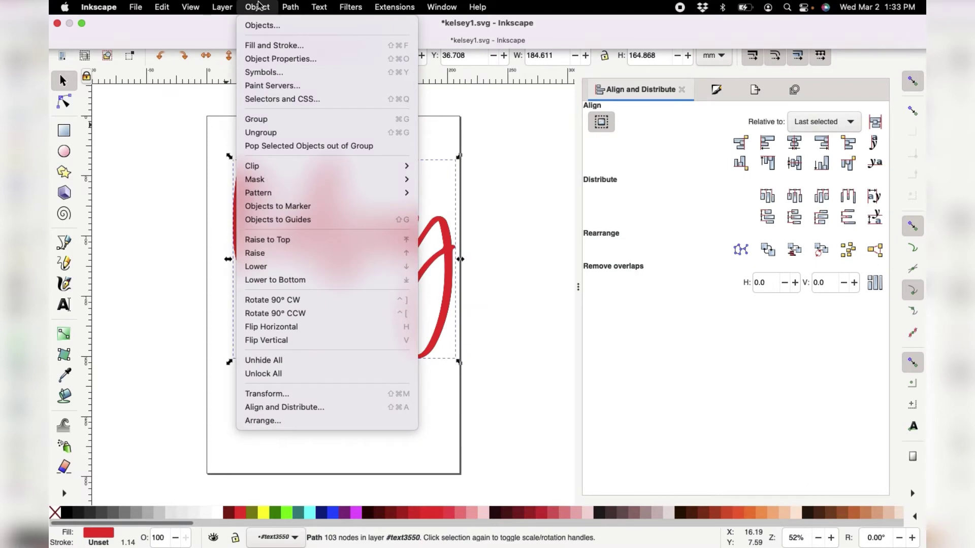
# Outset the red Kelsey copy twice and lower it beneath the black lettering
pyautogui.moveTo(287, 9)
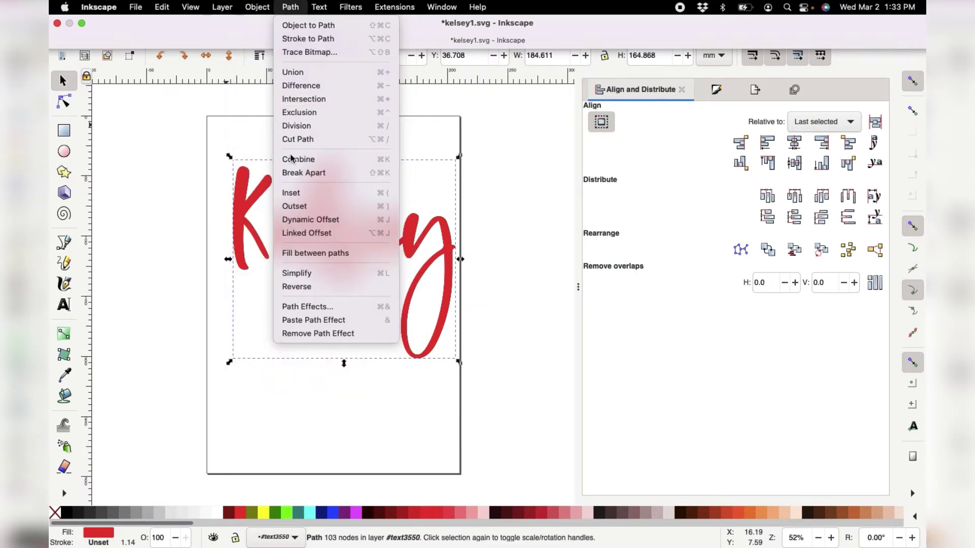
pyautogui.click(285, 207)
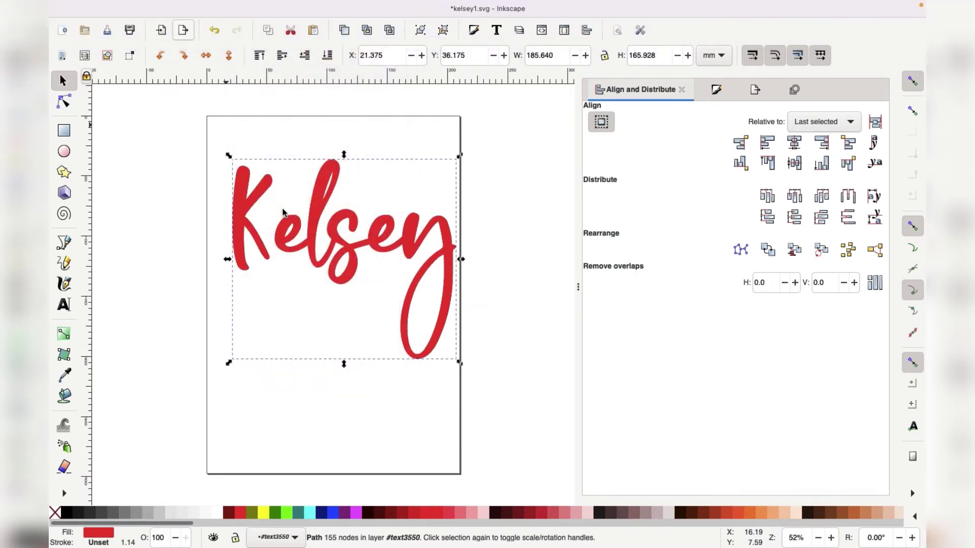
pyautogui.click(288, 7)
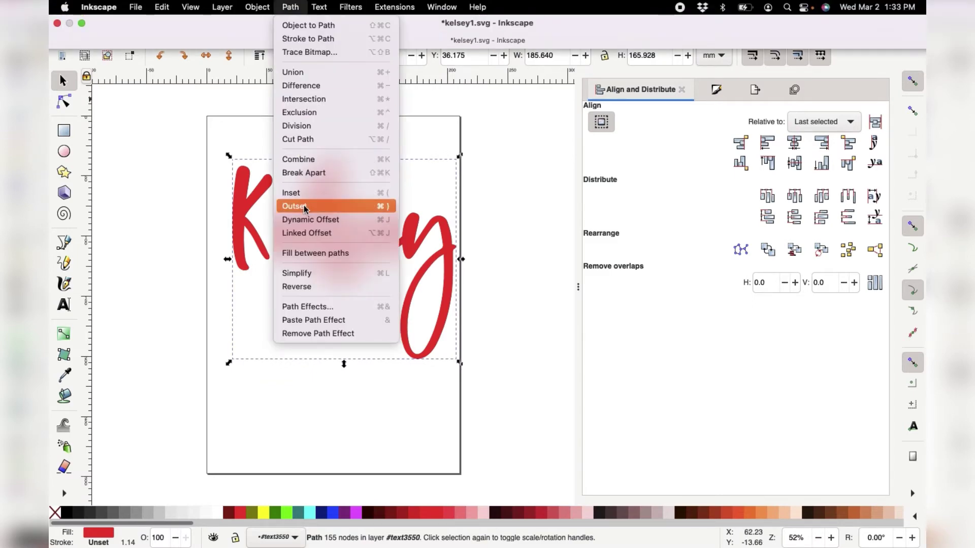
pyautogui.click(386, 209)
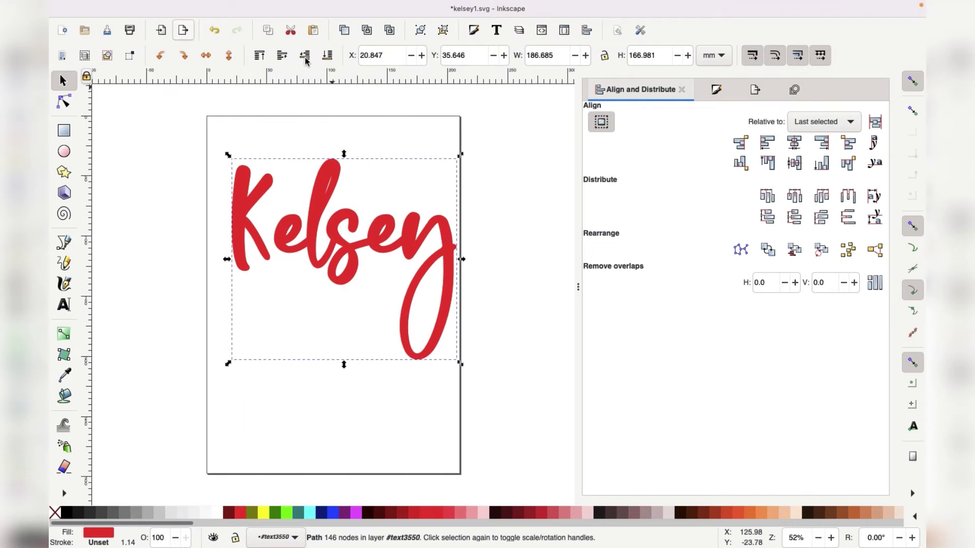
pyautogui.click(327, 55)
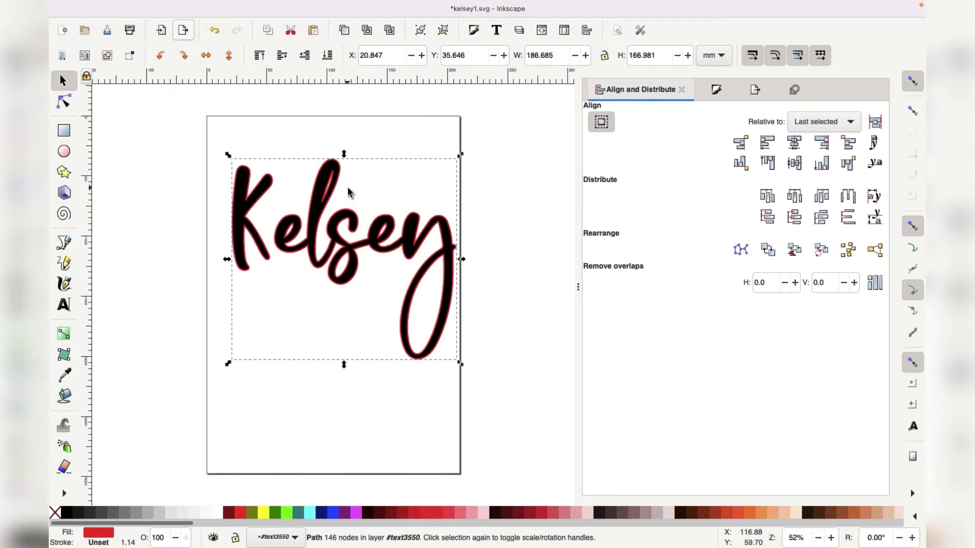
# Delete the inner hole nodes in the red l, leaving a 142-node path
pyautogui.press('n')
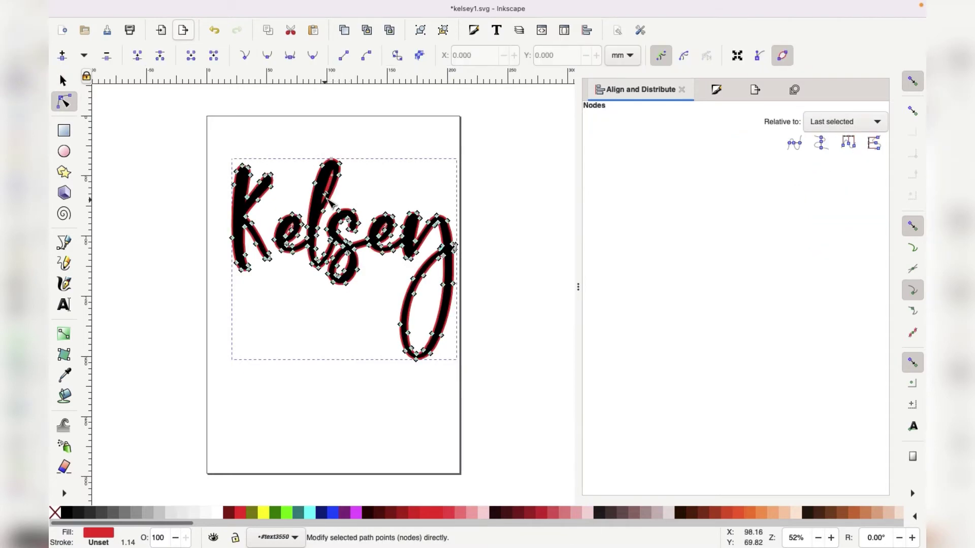
pyautogui.keyDown('ctrl'); pyautogui.scroll(6, 329, 178); pyautogui.keyUp('ctrl')
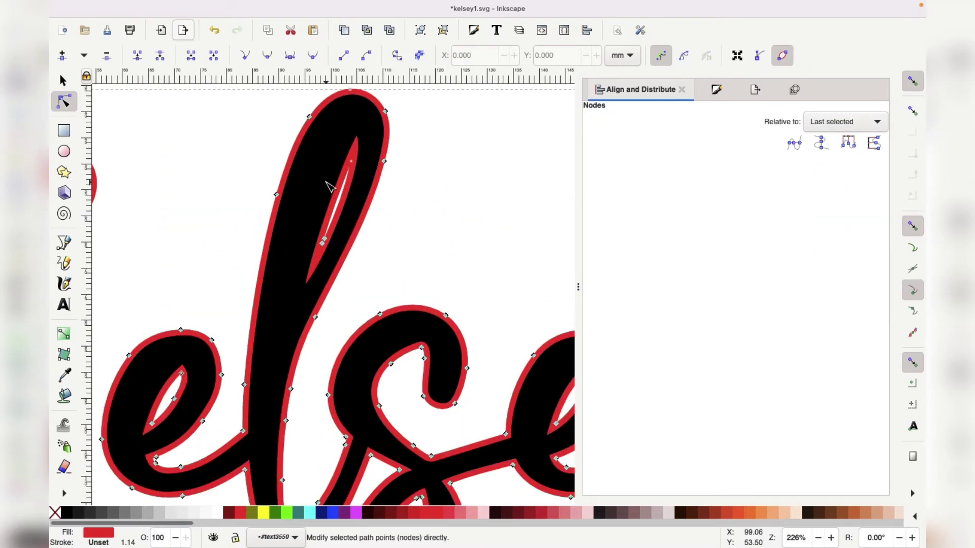
pyautogui.moveTo(322, 124); pyautogui.dragTo(381, 299)
pyautogui.moveTo(307, 124); pyautogui.dragTo(370, 303)
pyautogui.press('Delete')
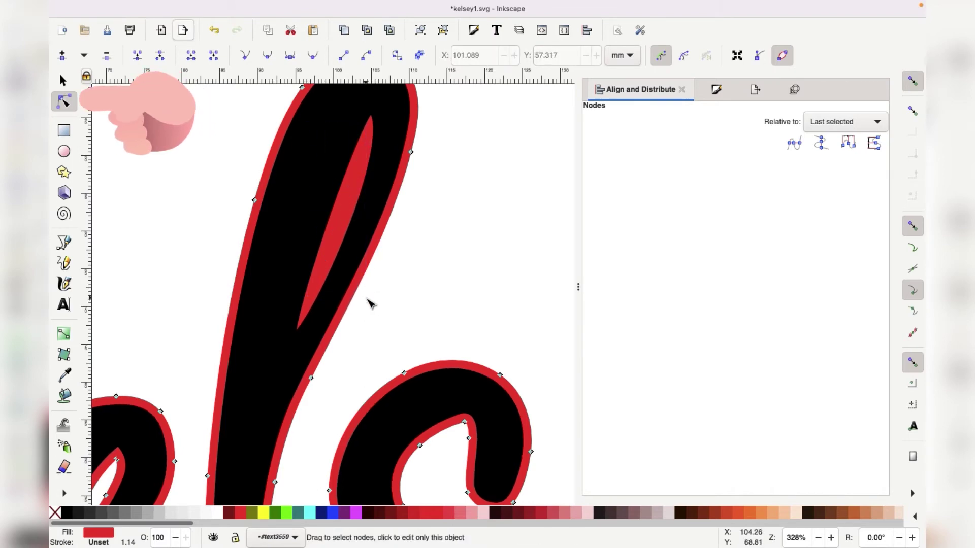
pyautogui.keyDown('ctrl'); pyautogui.scroll(-4, 370, 303); pyautogui.keyUp('ctrl')
pyautogui.keyDown('ctrl'); pyautogui.scroll(-3, 368, 300); pyautogui.keyUp('ctrl')
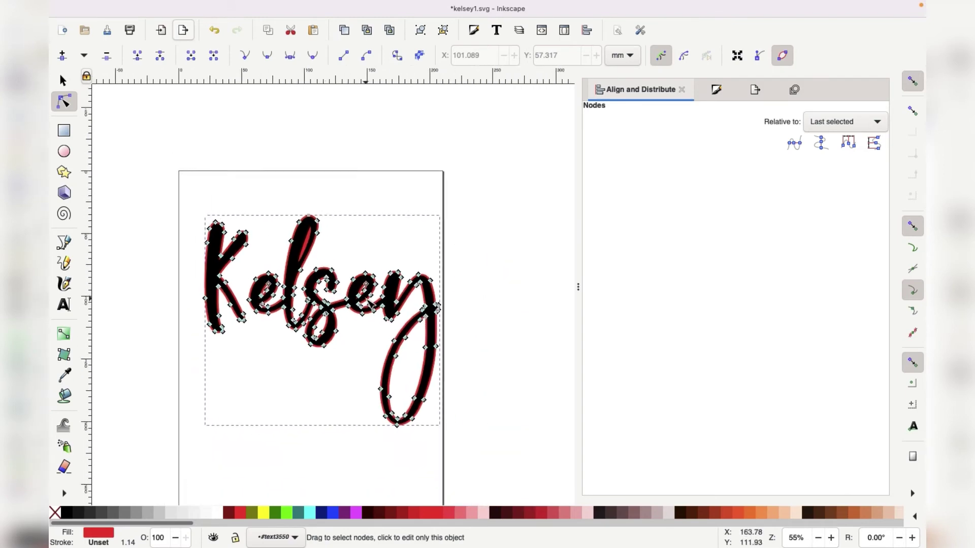
# Save the document to the Desktop as kelsey2.svg
pyautogui.press('s')
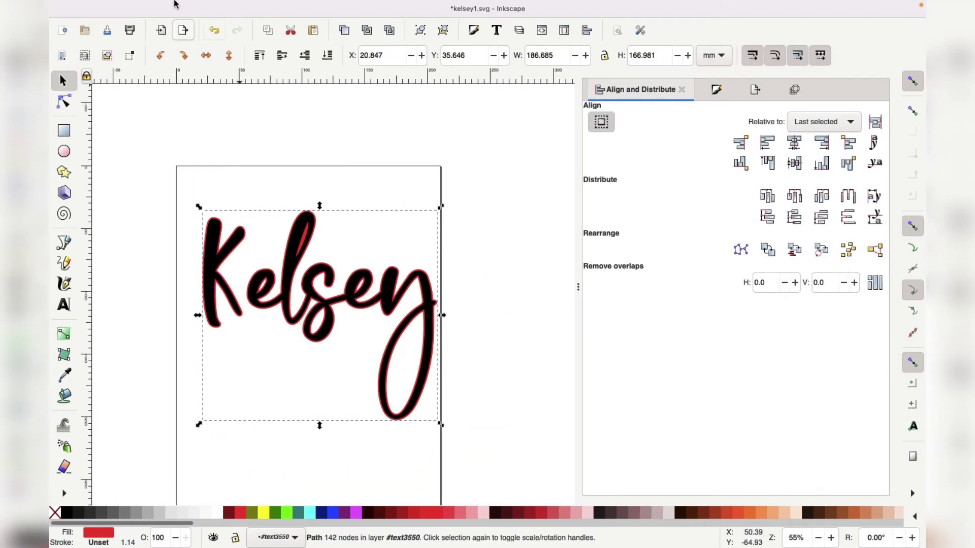
pyautogui.click(137, 7)
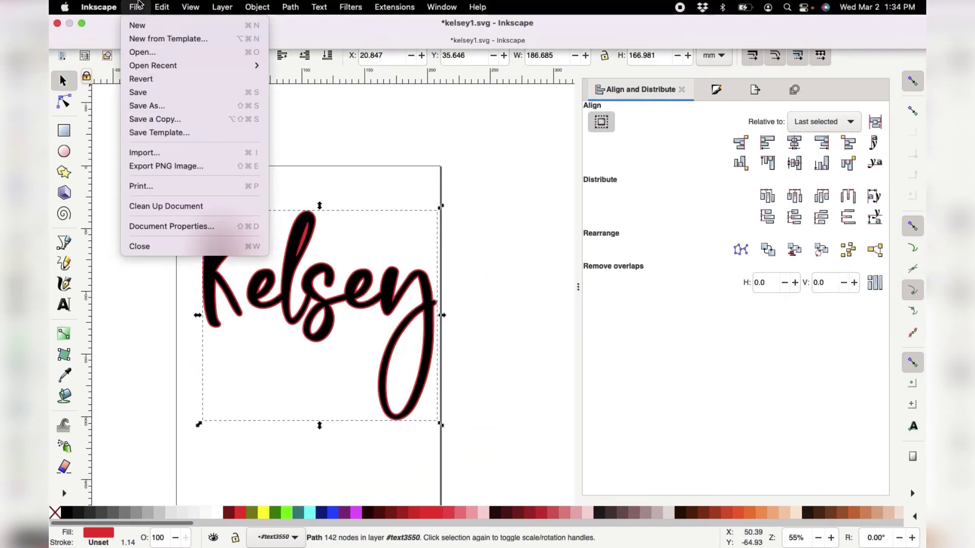
pyautogui.click(152, 104)
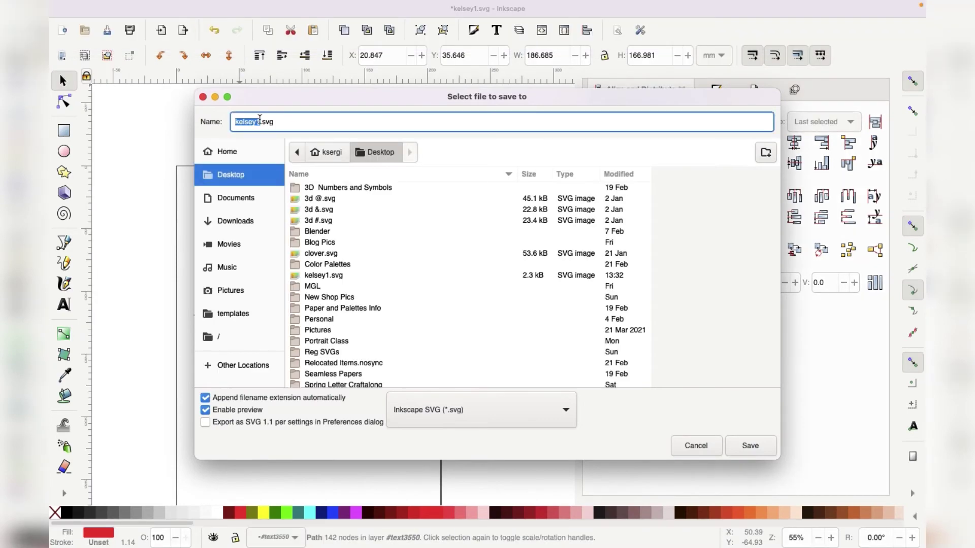
pyautogui.press('Right')
pyautogui.press('Return')
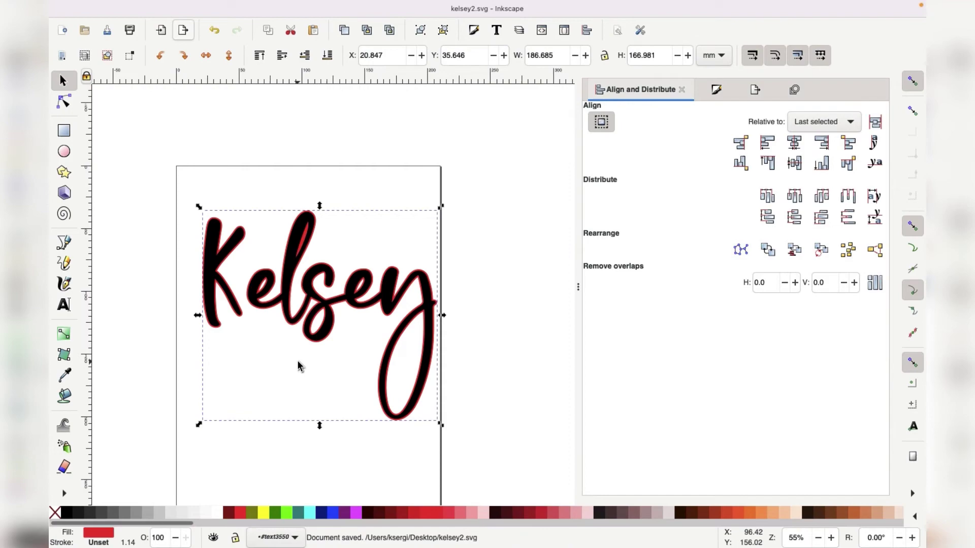
# Upload kelsey2.svg to Cricut despite the unsupported-text warning and add it to the canvas
pyautogui.click(259, 366)
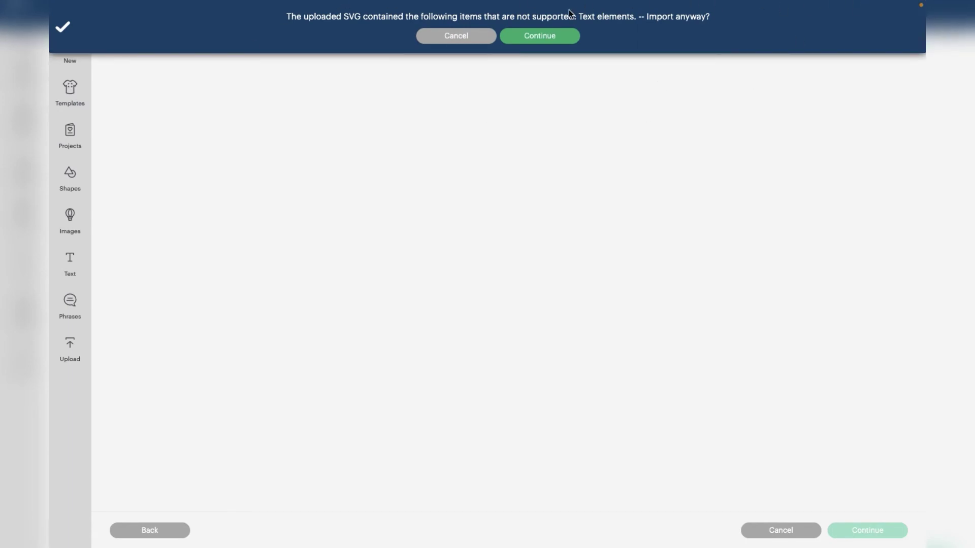
pyautogui.click(556, 36)
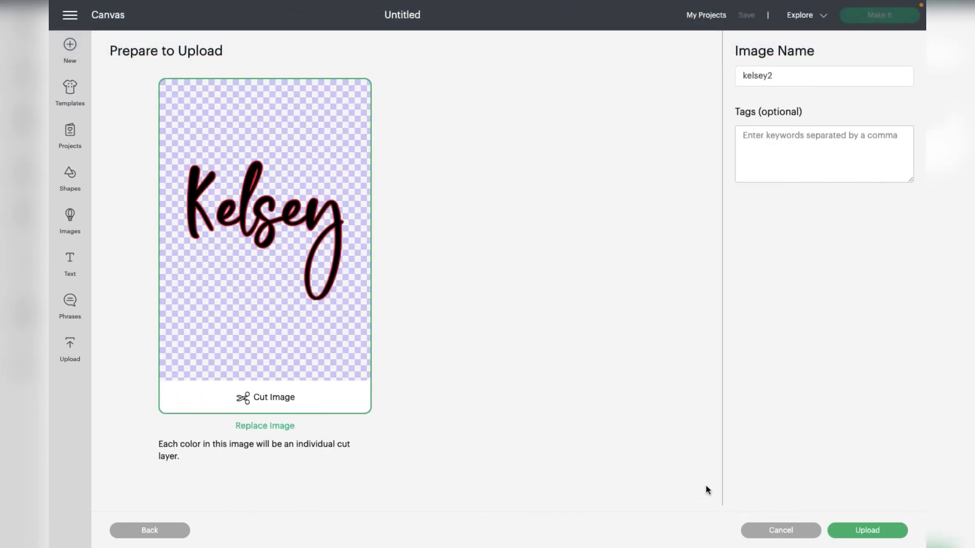
pyautogui.click(897, 531)
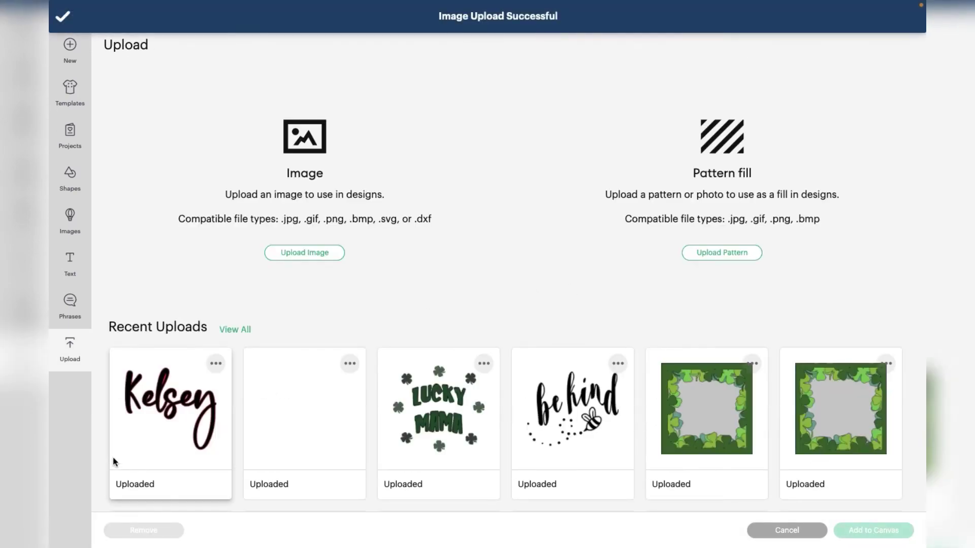
pyautogui.click(145, 434)
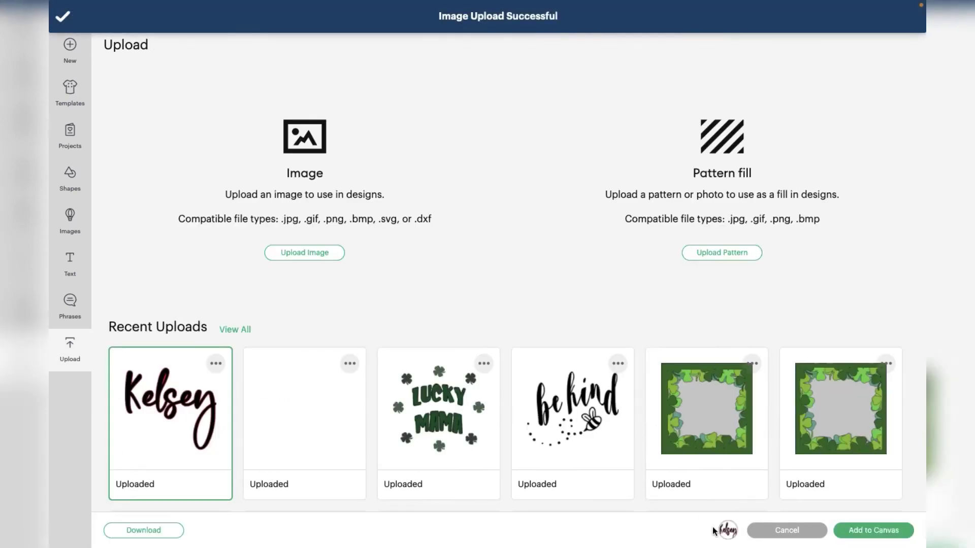
pyautogui.click(863, 530)
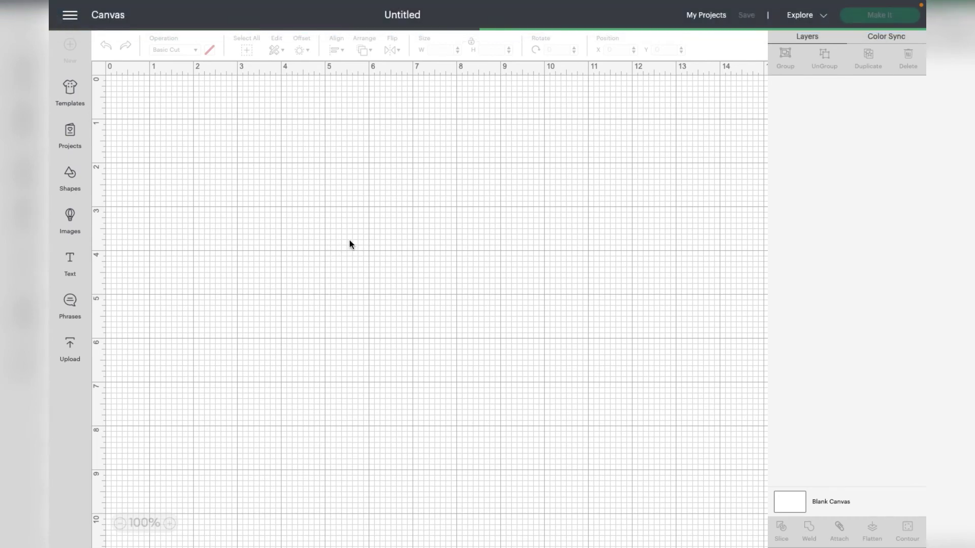
# Shift the Kelsey design right, then hide and reshow the red and black Basic Cut layers
pyautogui.moveTo(449, 256); pyautogui.dragTo(564, 259)
pyautogui.click(913, 134)
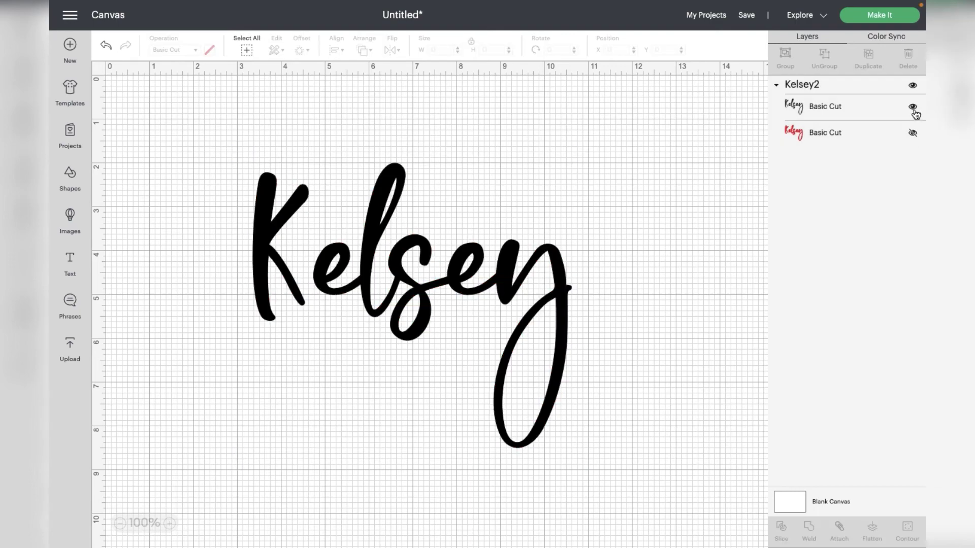
pyautogui.click(910, 115)
pyautogui.click(912, 107)
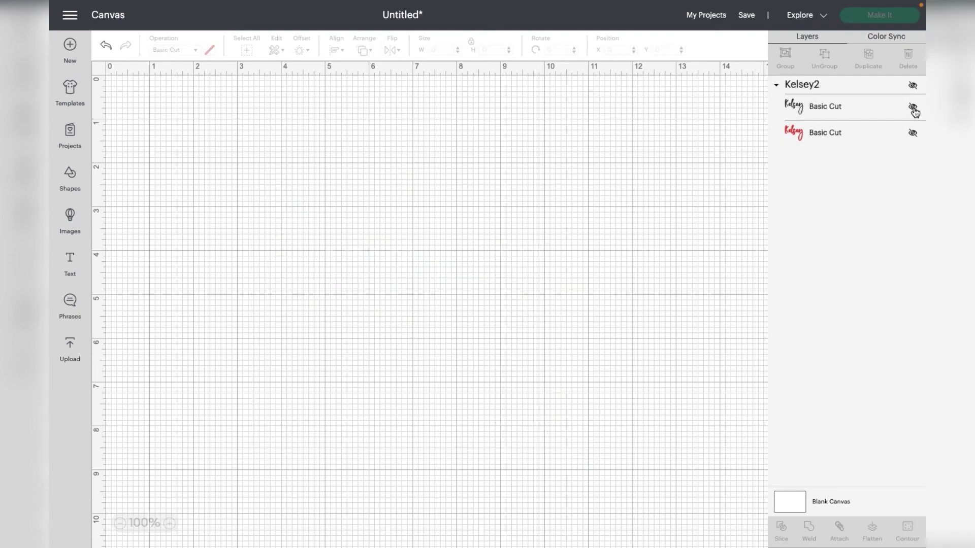
pyautogui.click(912, 107)
pyautogui.click(912, 133)
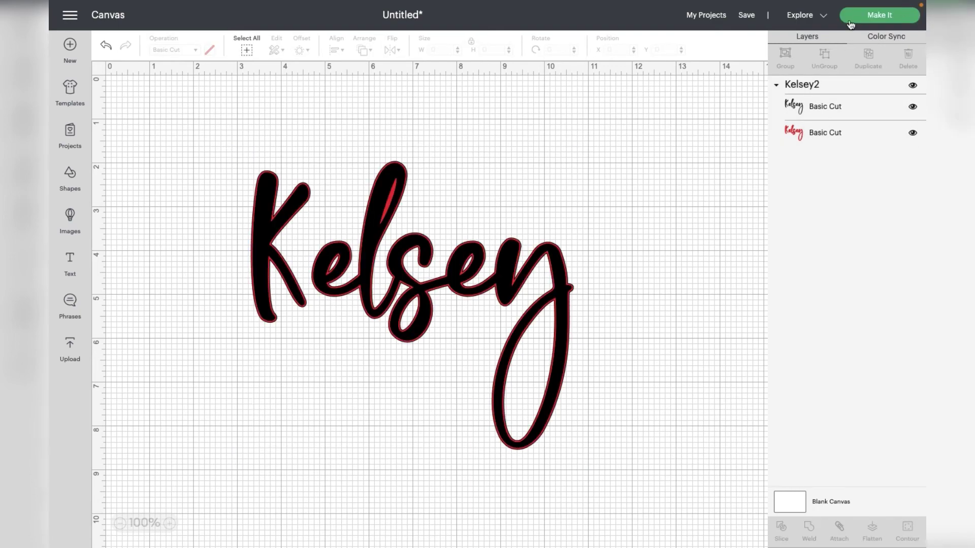
pyautogui.moveTo(313, 4)
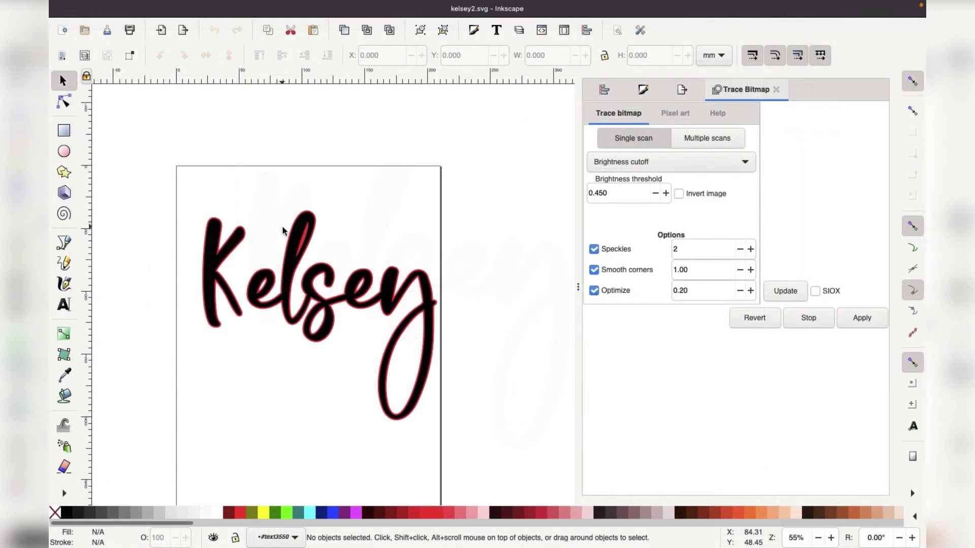
# Copy both Kelsey paths, the black lettering and red outline, from kelsey2.svg
pyautogui.moveTo(463, 3)
pyautogui.moveTo(133, 127); pyautogui.dragTo(522, 445)
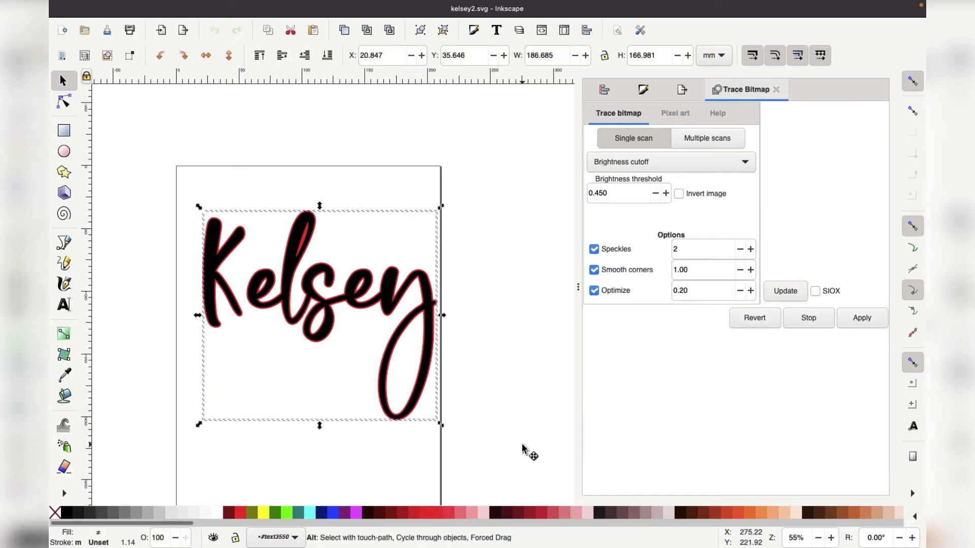
pyautogui.rightClick(337, 290)
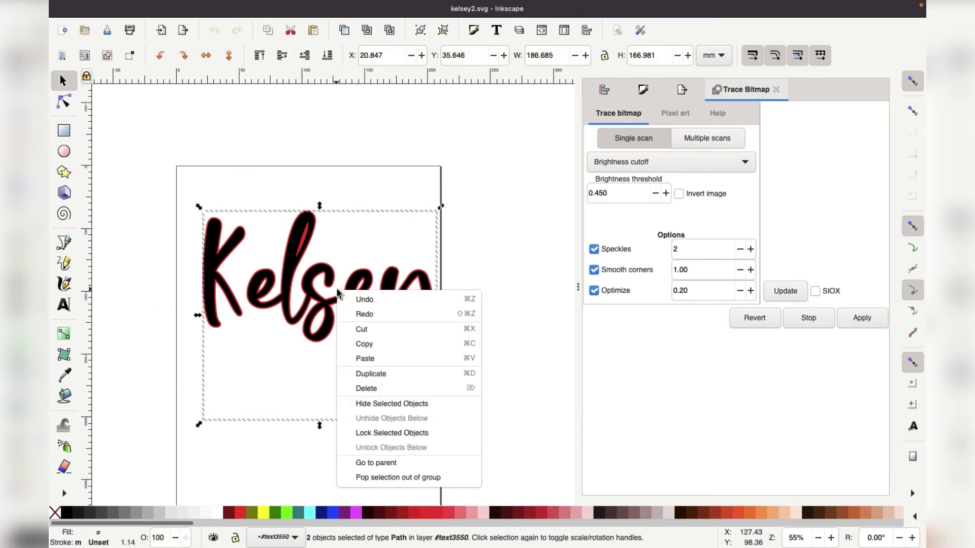
pyautogui.click(361, 345)
# Paste the Kelsey paths into a new blank document and deselect them
pyautogui.moveTo(89, 3)
pyautogui.click(135, 7)
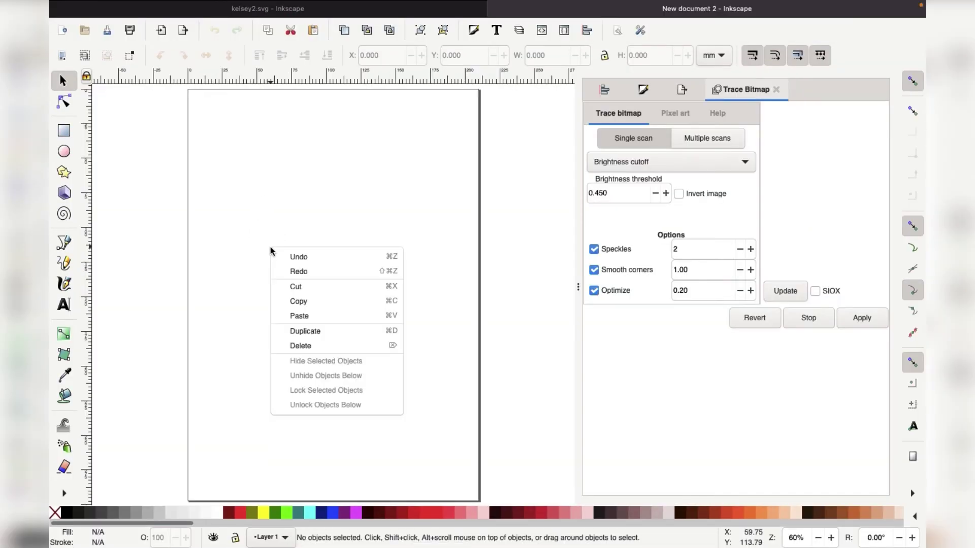
pyautogui.click(300, 317)
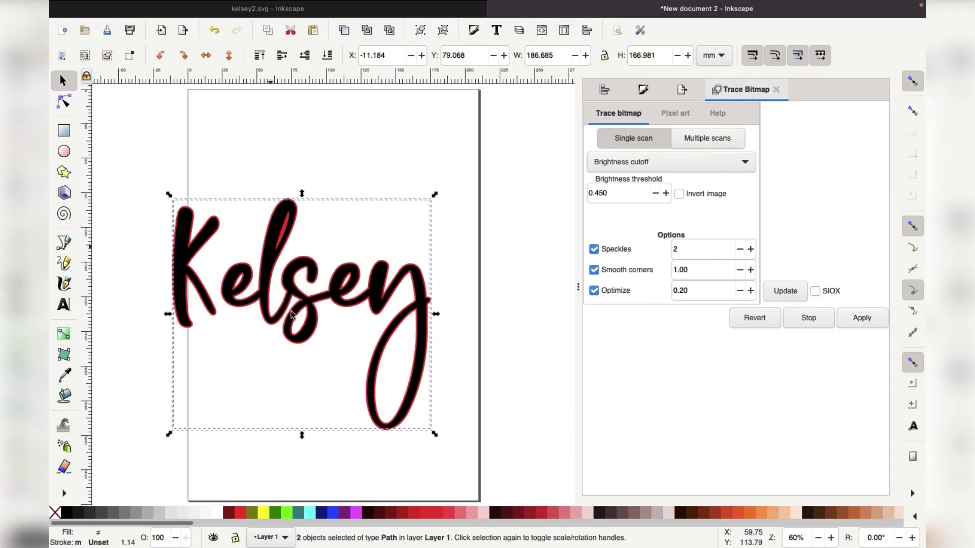
pyautogui.click(196, 163)
# Save the new document to the Desktop as kelsey3.svg, then select all
pyautogui.click(100, 6)
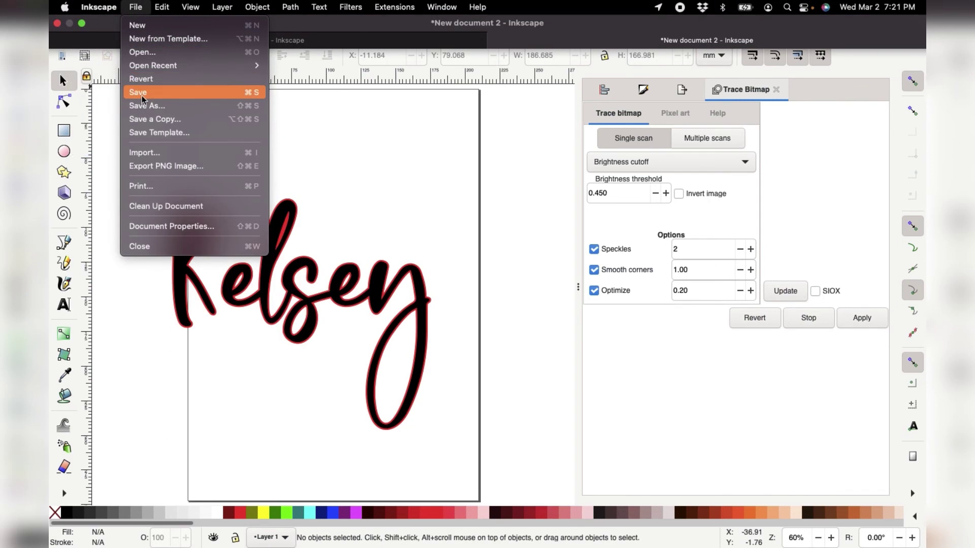
pyautogui.click(142, 101)
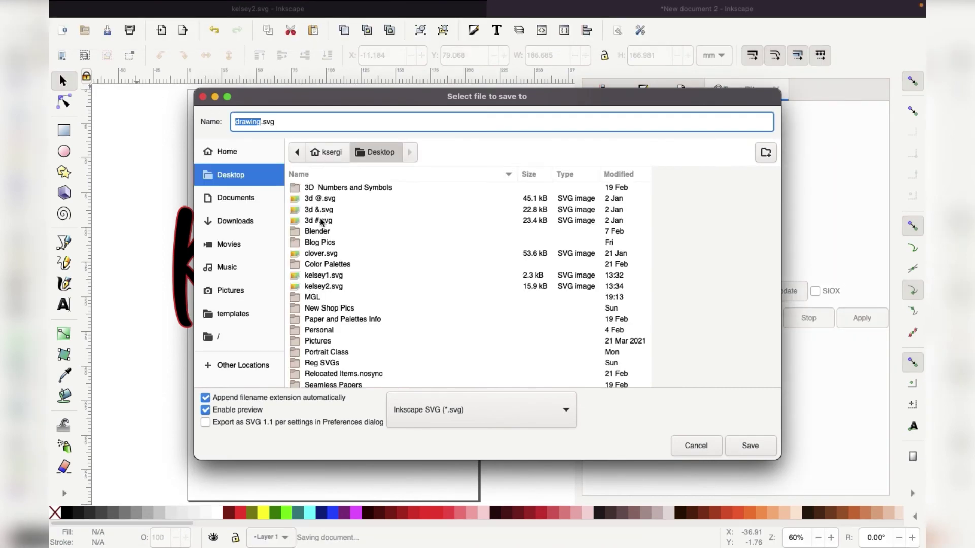
pyautogui.click(320, 286)
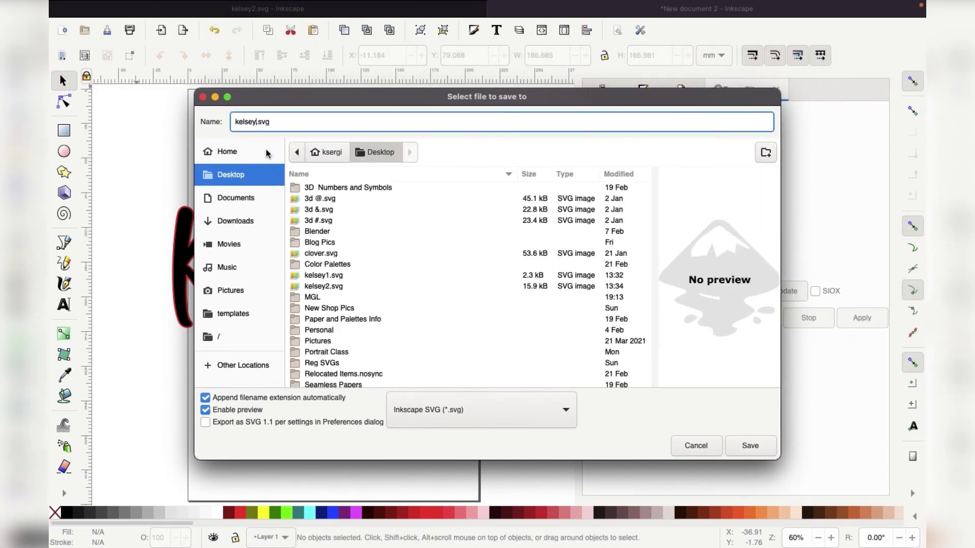
pyautogui.write('3')
pyautogui.click(751, 444)
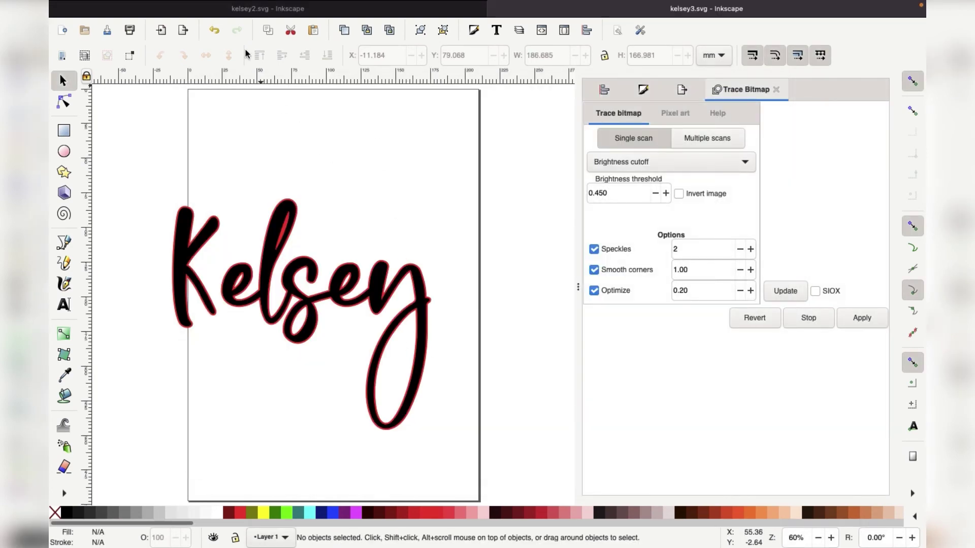
pyautogui.hotkey('ctrl', 'a')
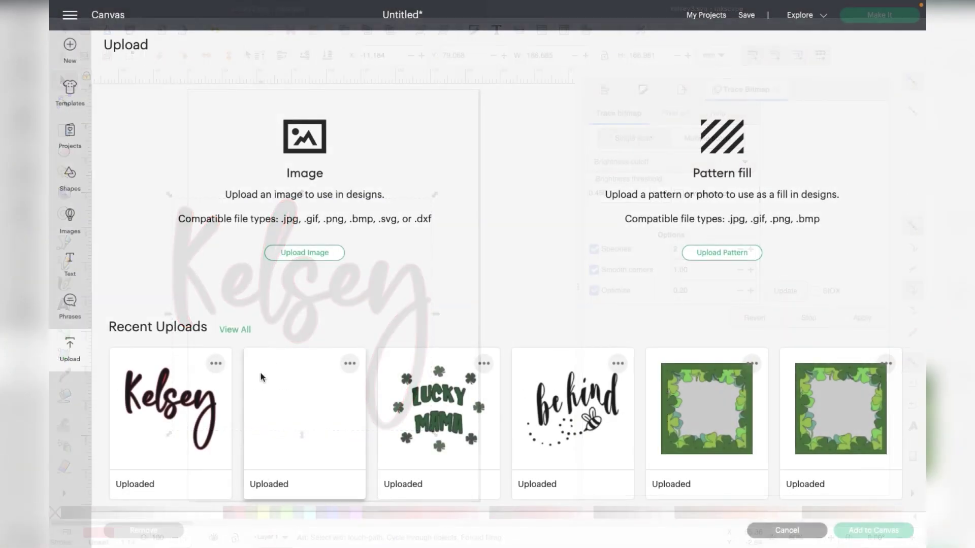
# Upload kelsey3.svg from the Desktop into Cricut Design Space
pyautogui.click(296, 258)
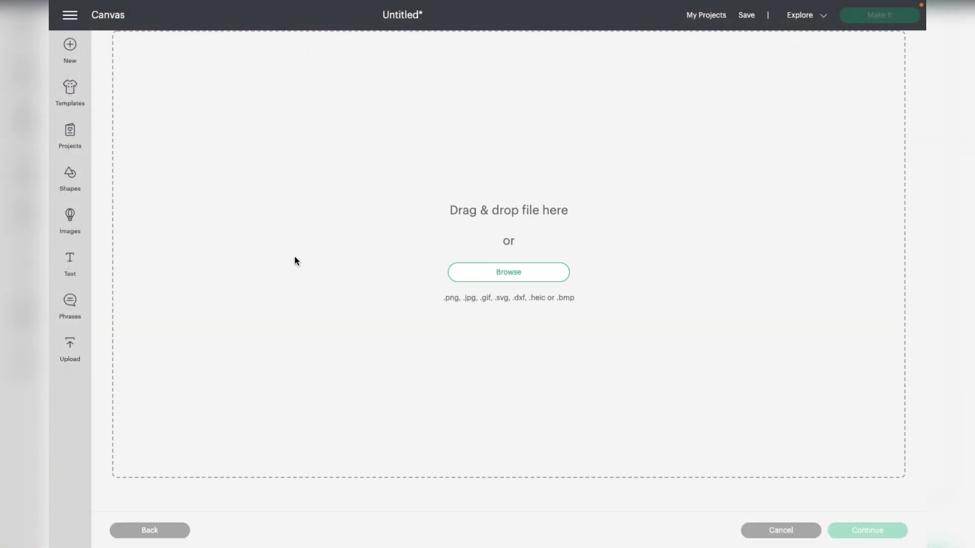
pyautogui.click(510, 270)
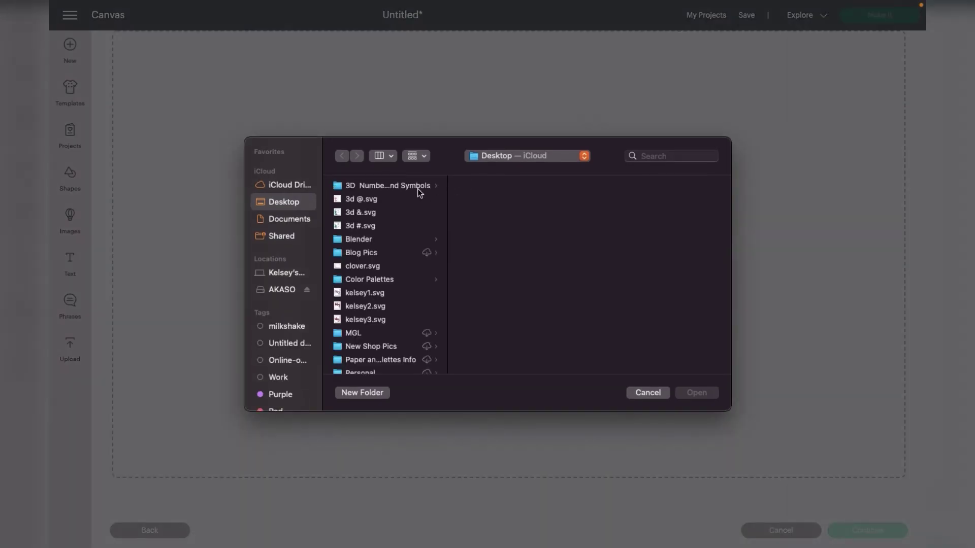
pyautogui.doubleClick(367, 321)
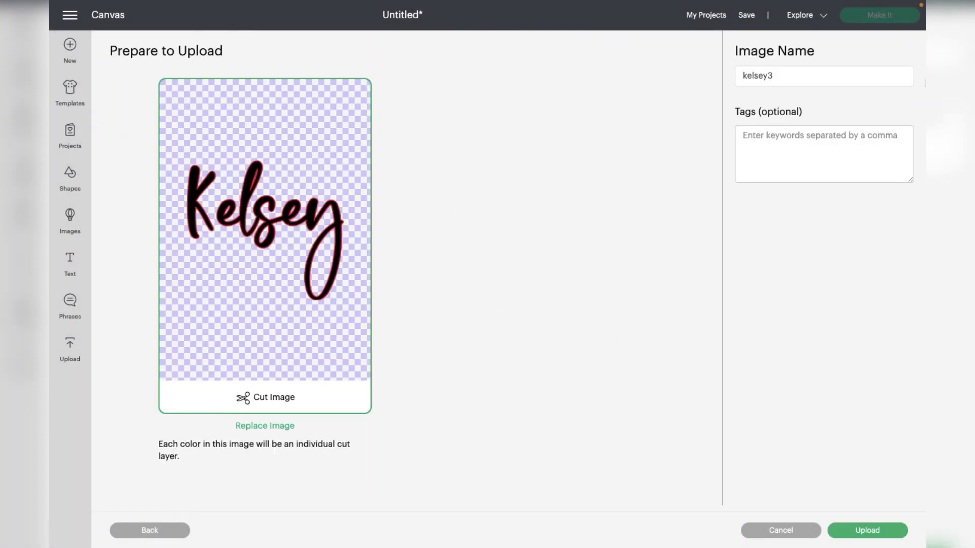
pyautogui.click(879, 532)
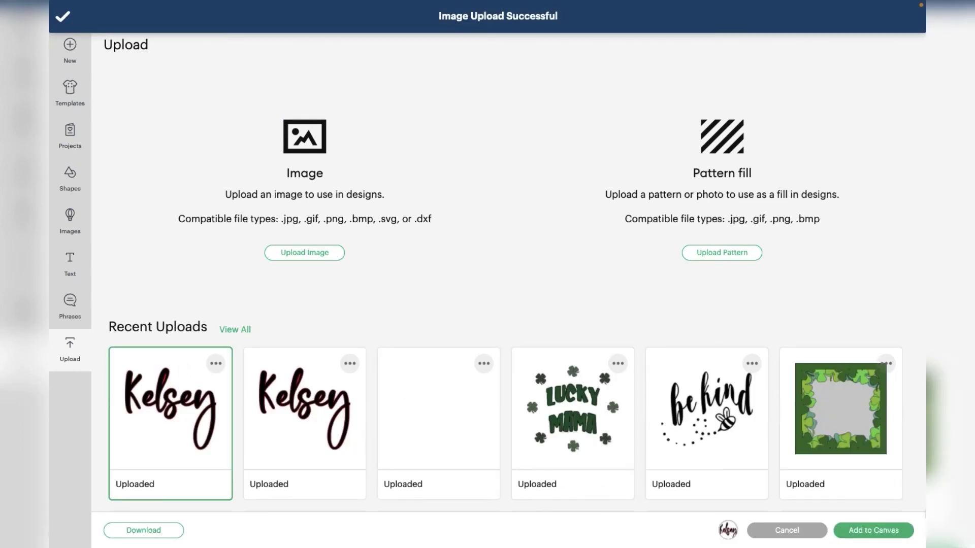
# Add the kelsey3 upload to the canvas and deselect it
pyautogui.click(882, 533)
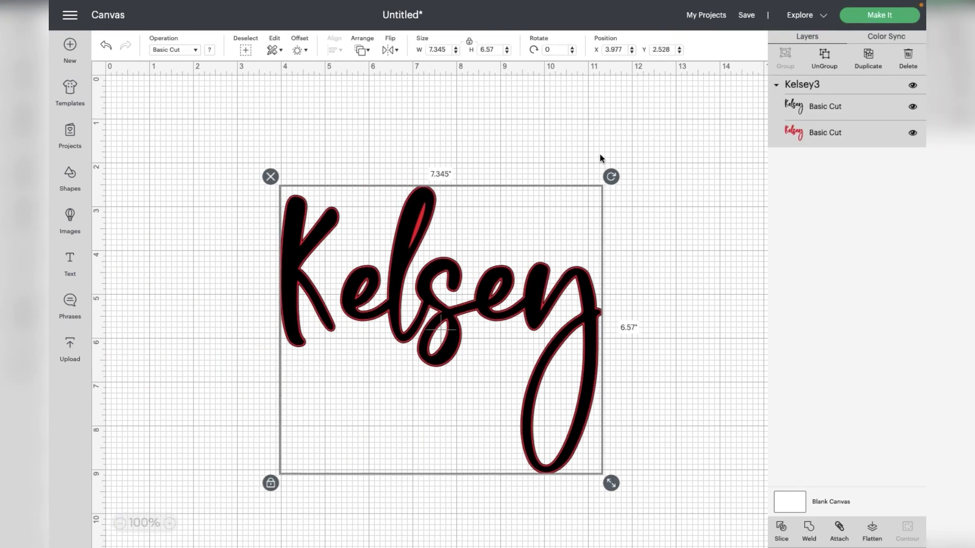
pyautogui.click(642, 300)
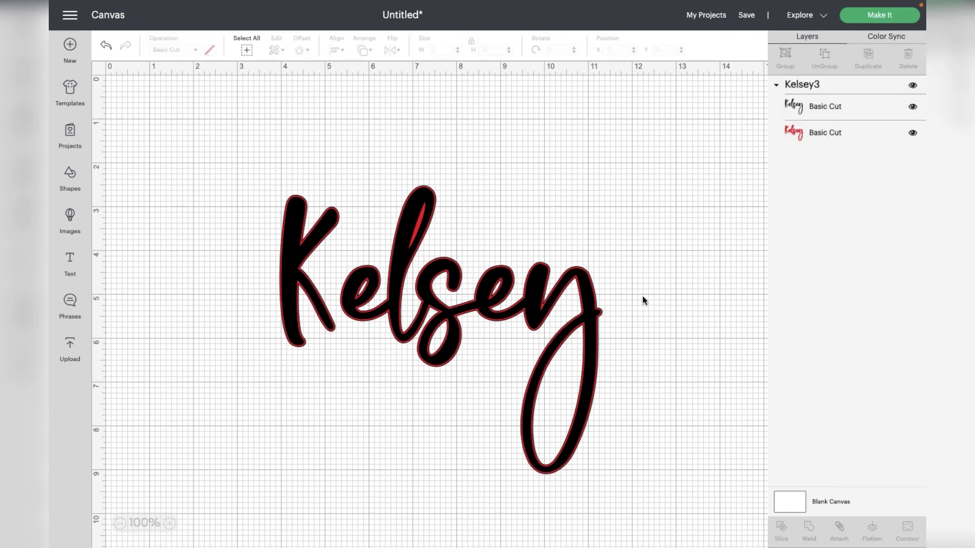